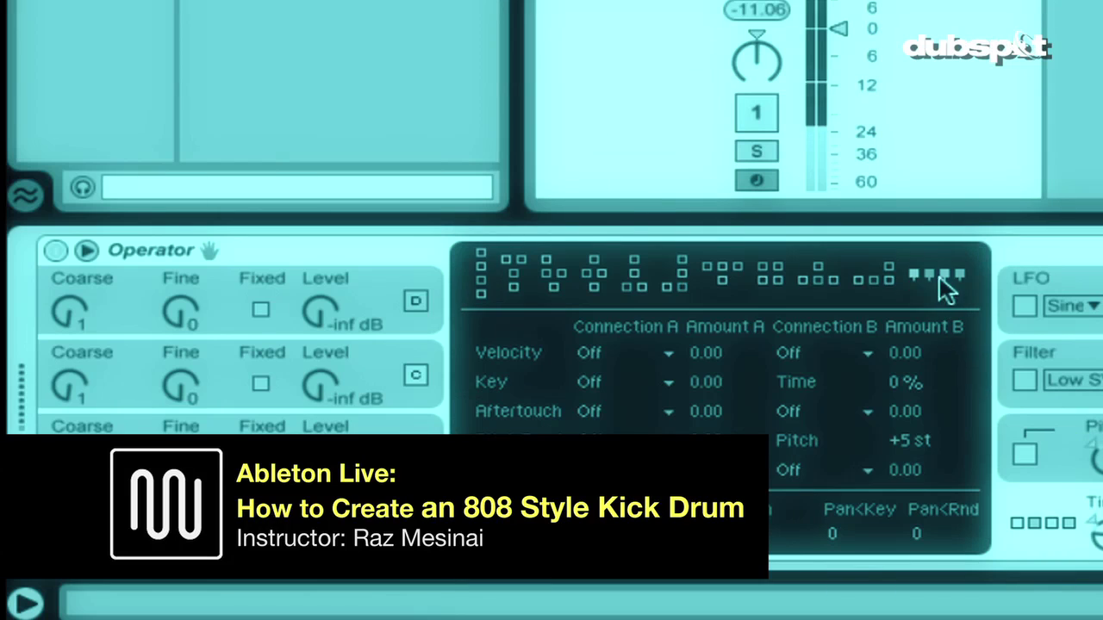
Preview the finished kick: oscillator and pitch envelopes, a C3 note, playback and -66 % time amount
{"action": "left_click", "coordinate": [336, 448]}
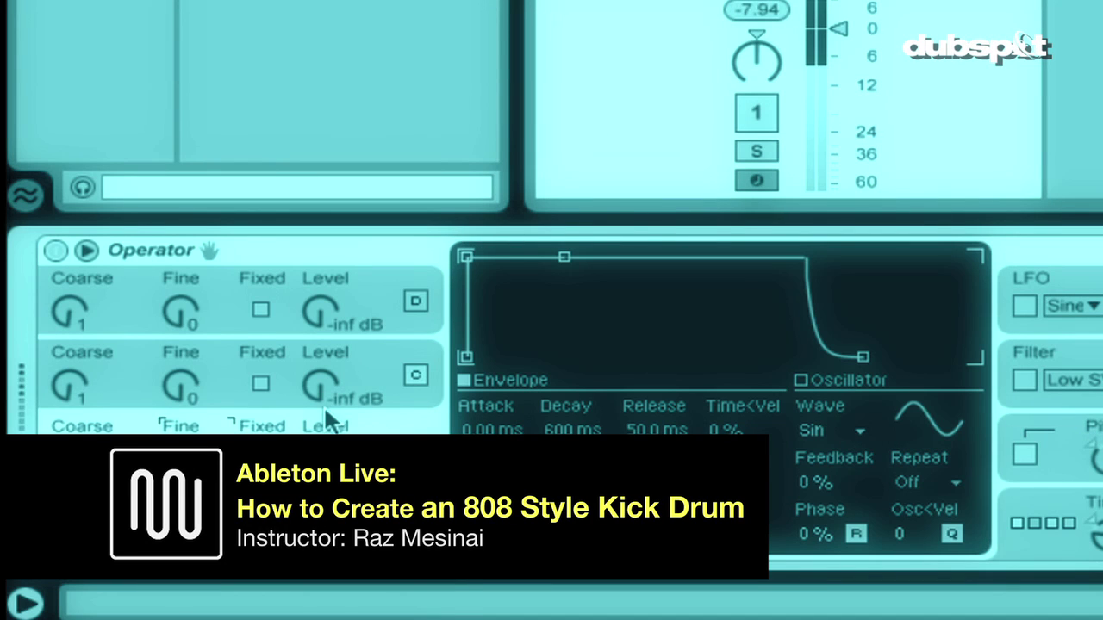
{"action": "left_click", "coordinate": [1059, 448]}
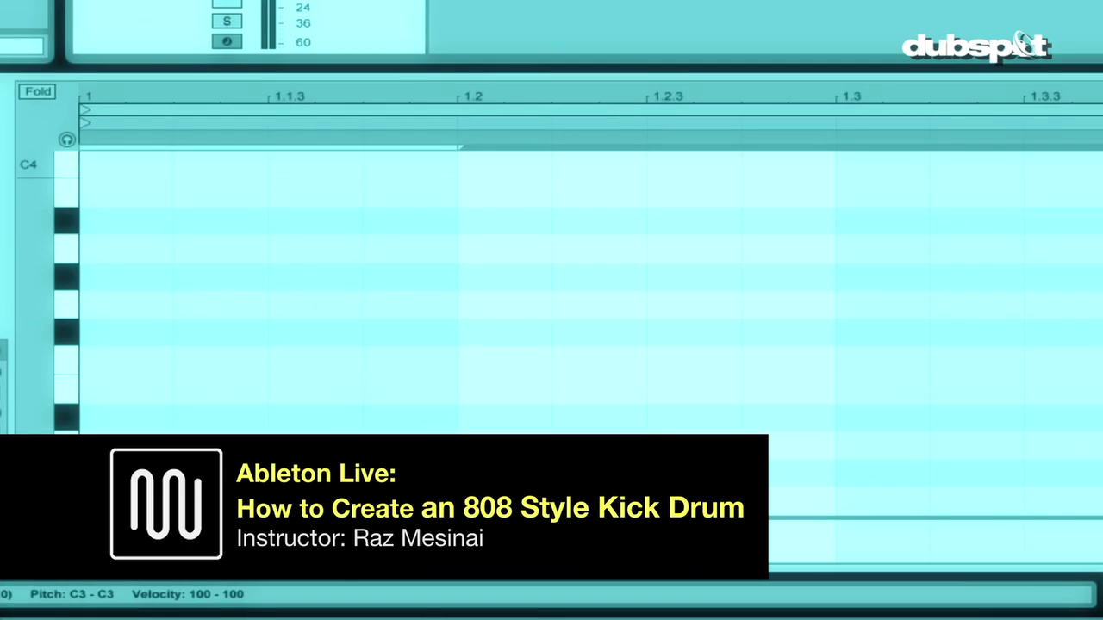
{"action": "left_click_drag", "start_coordinate": [840, 502], "coordinate": [1098, 502]}
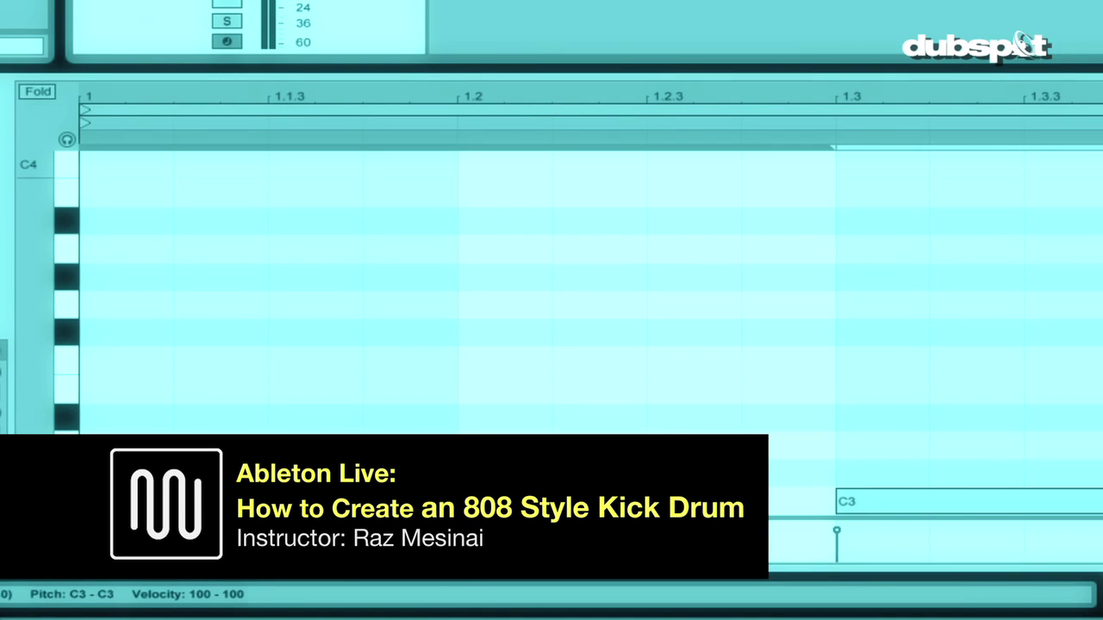
{"action": "key", "text": "space"}
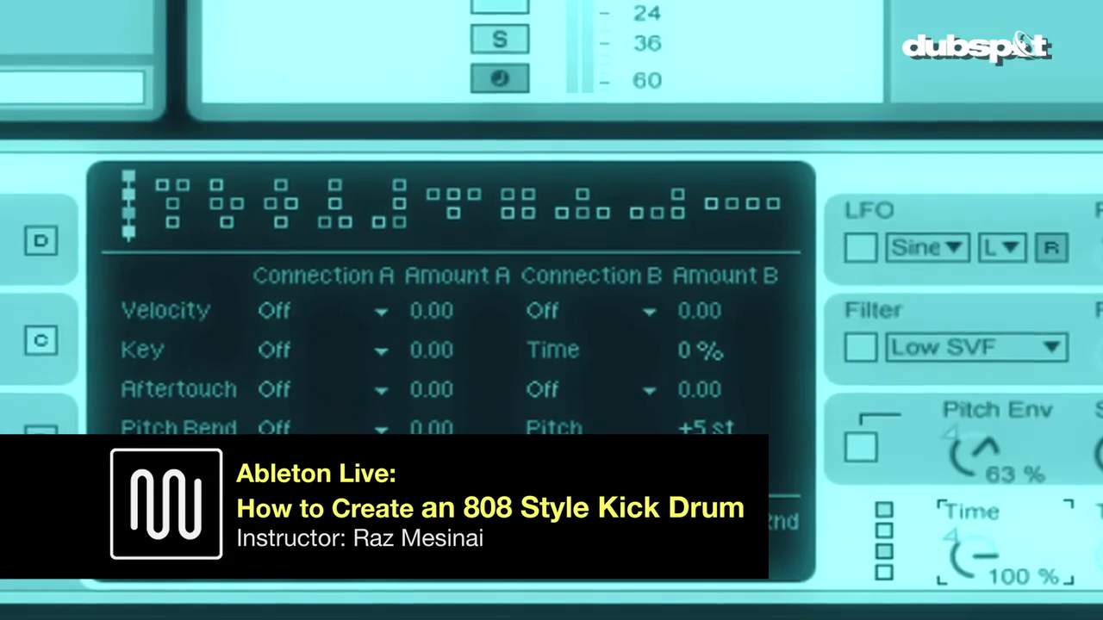
{"action": "left_click_drag", "start_coordinate": [978, 551], "coordinate": [978, 585]}
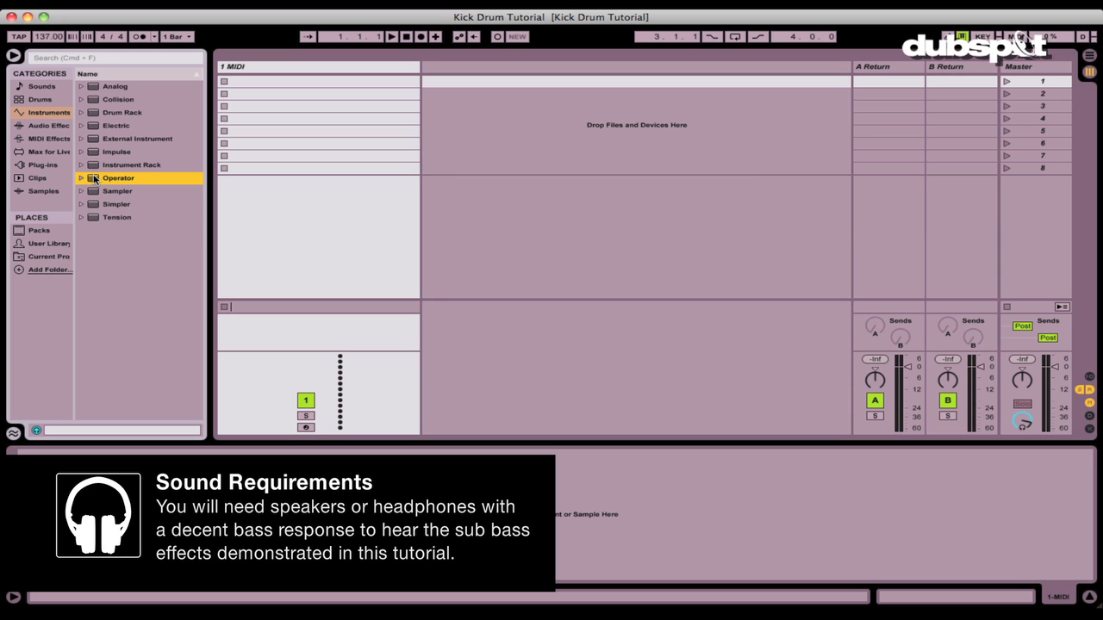
Drag Operator from the Instruments browser onto track 1
{"action": "left_click_drag", "start_coordinate": [94, 178], "coordinate": [551, 517]}
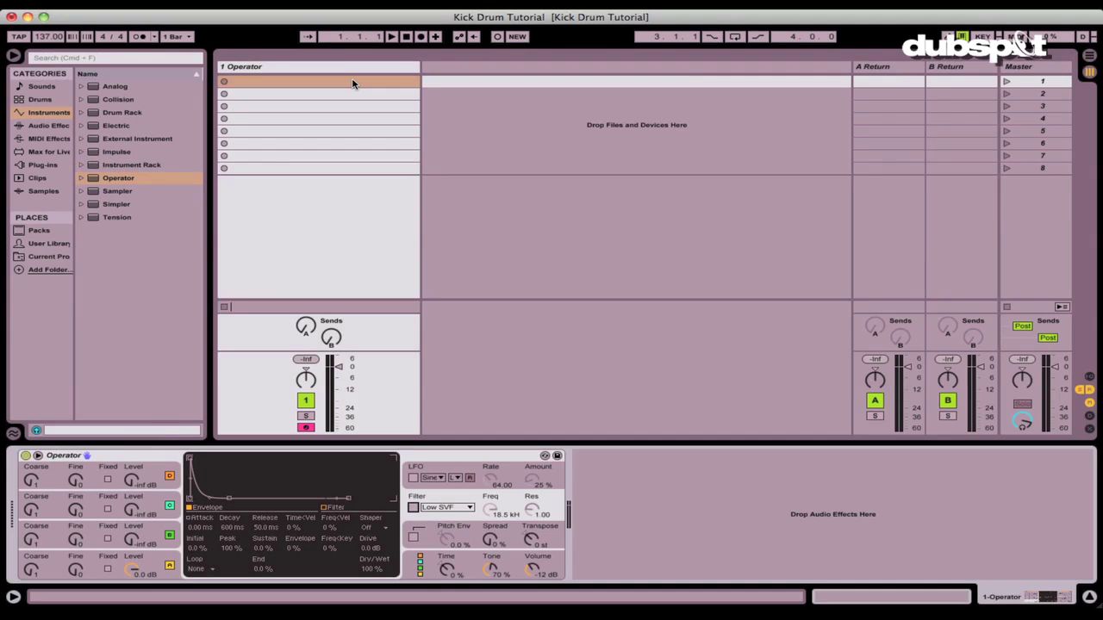
Create a clip with one-beat C3 notes at 1.1 and 1.3 and launch it looping
{"action": "double_click", "coordinate": [352, 83]}
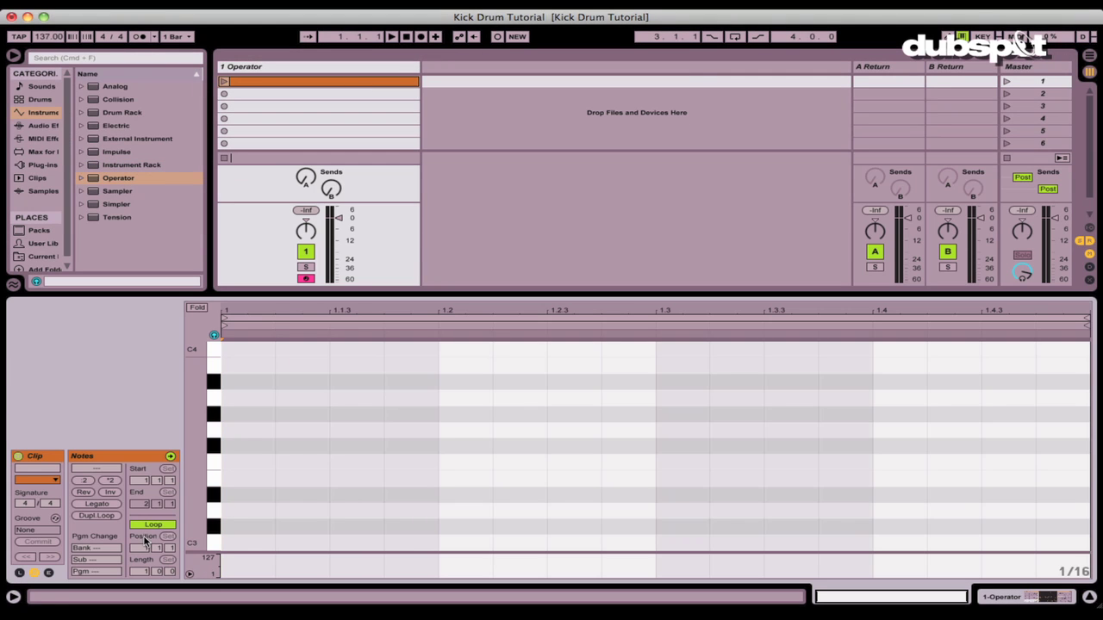
{"action": "double_click", "coordinate": [251, 543]}
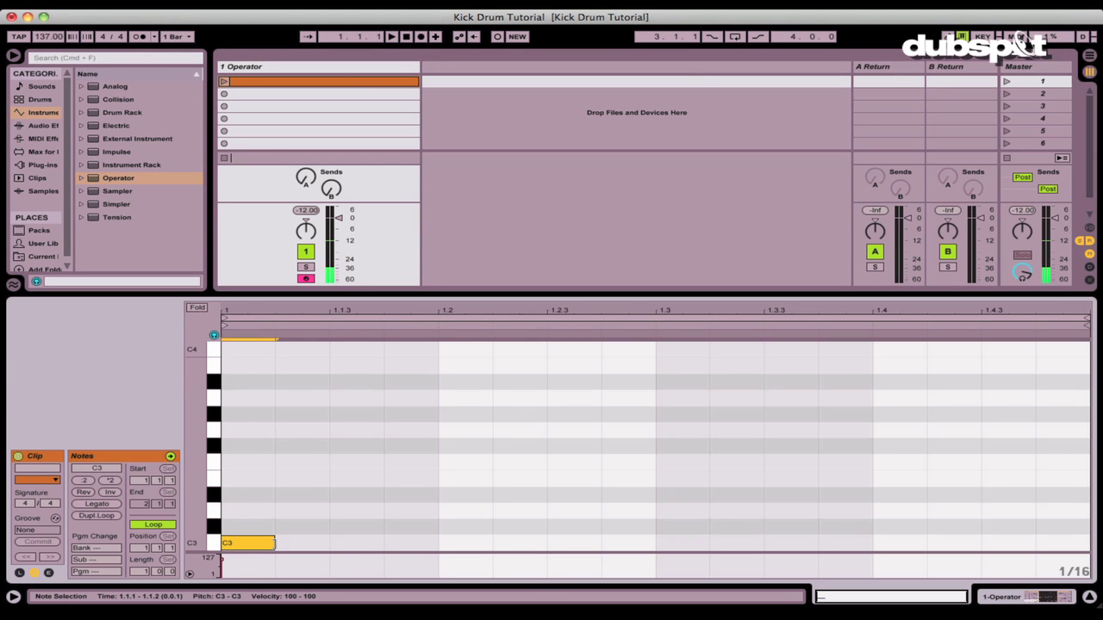
{"action": "left_click_drag", "start_coordinate": [275, 543], "coordinate": [451, 540]}
{"action": "left_click", "coordinate": [699, 544]}
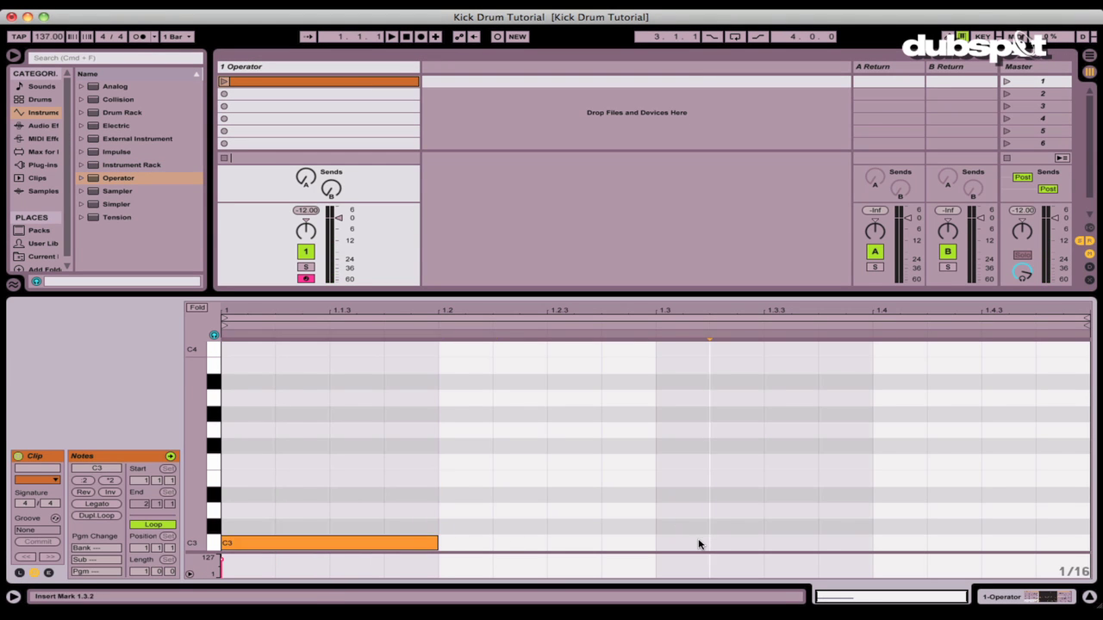
{"action": "double_click", "coordinate": [700, 544]}
{"action": "left_click_drag", "start_coordinate": [708, 543], "coordinate": [874, 540]}
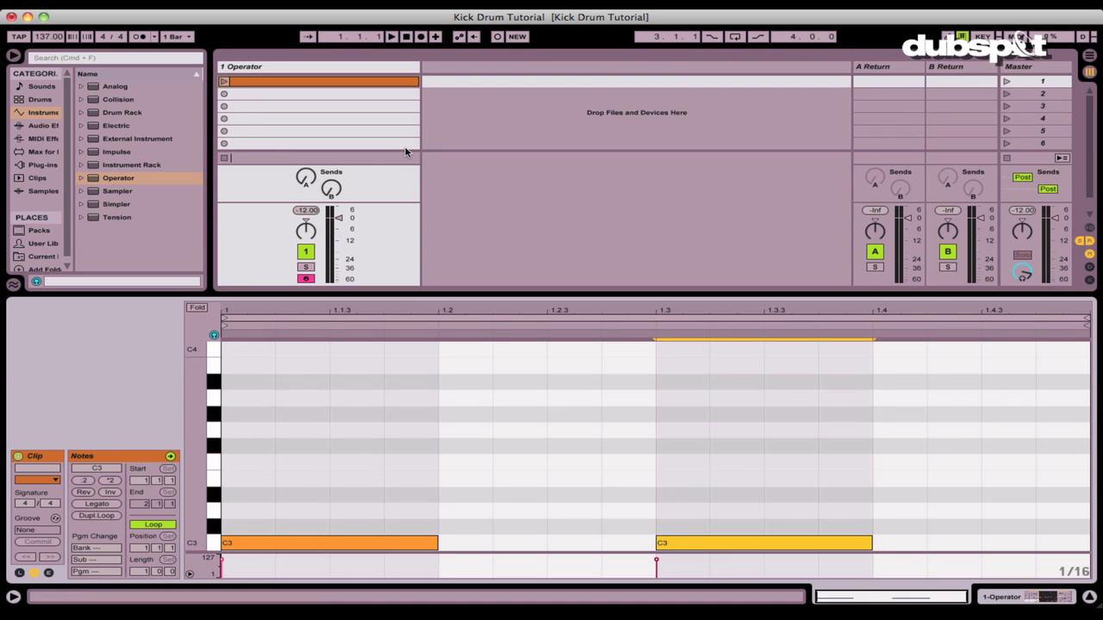
{"action": "left_click", "coordinate": [224, 81]}
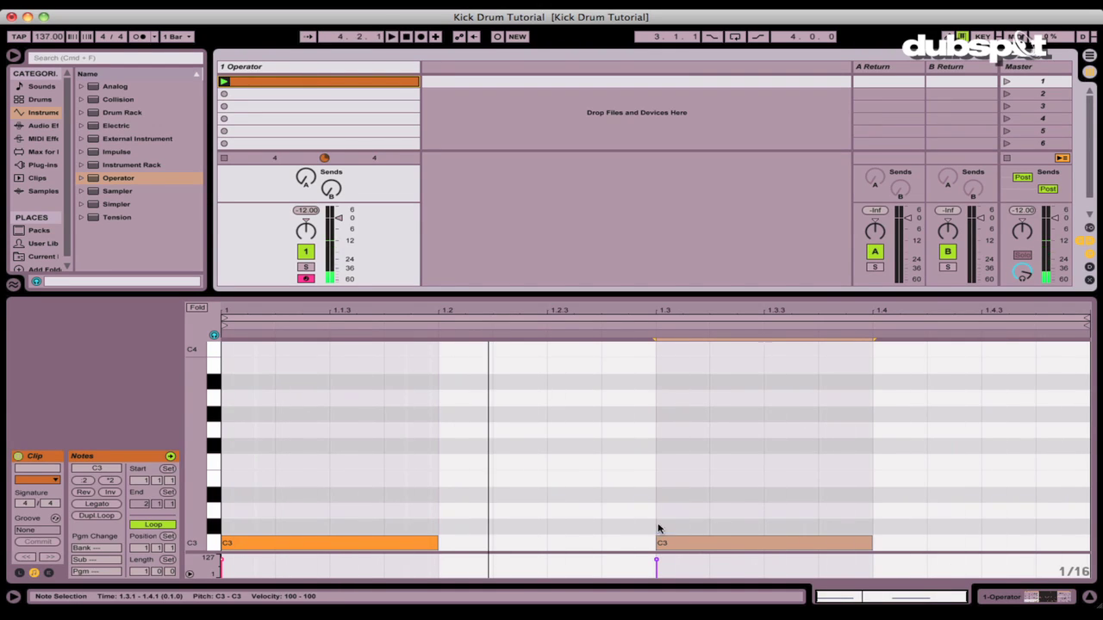
Switch to the Operator device view and display oscillator A's amplitude envelope
{"action": "double_click", "coordinate": [261, 69]}
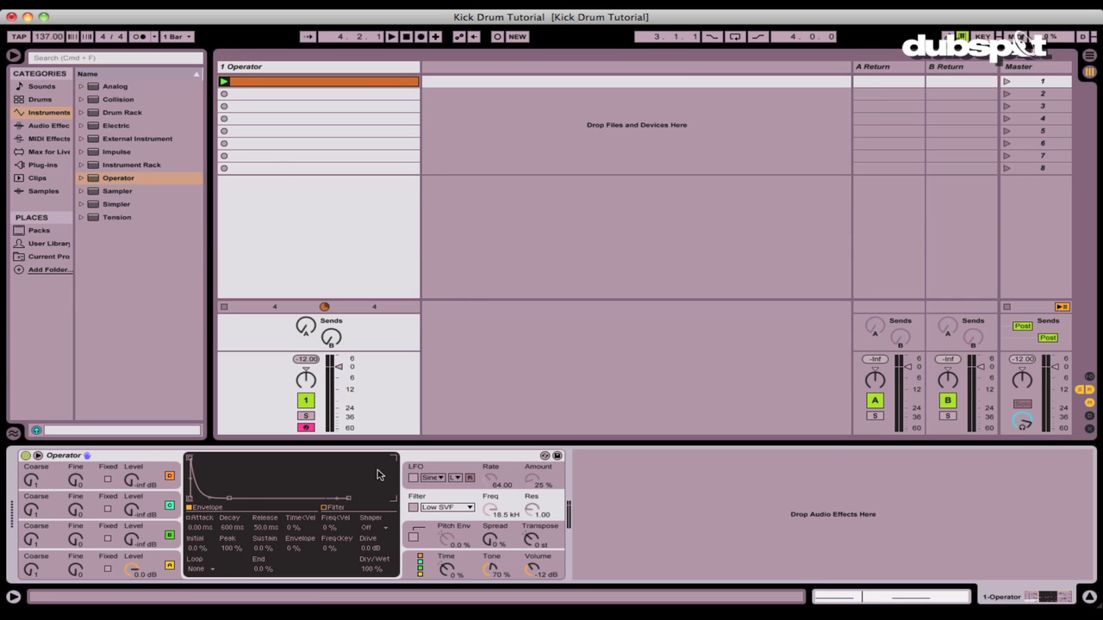
{"action": "left_click", "coordinate": [162, 457]}
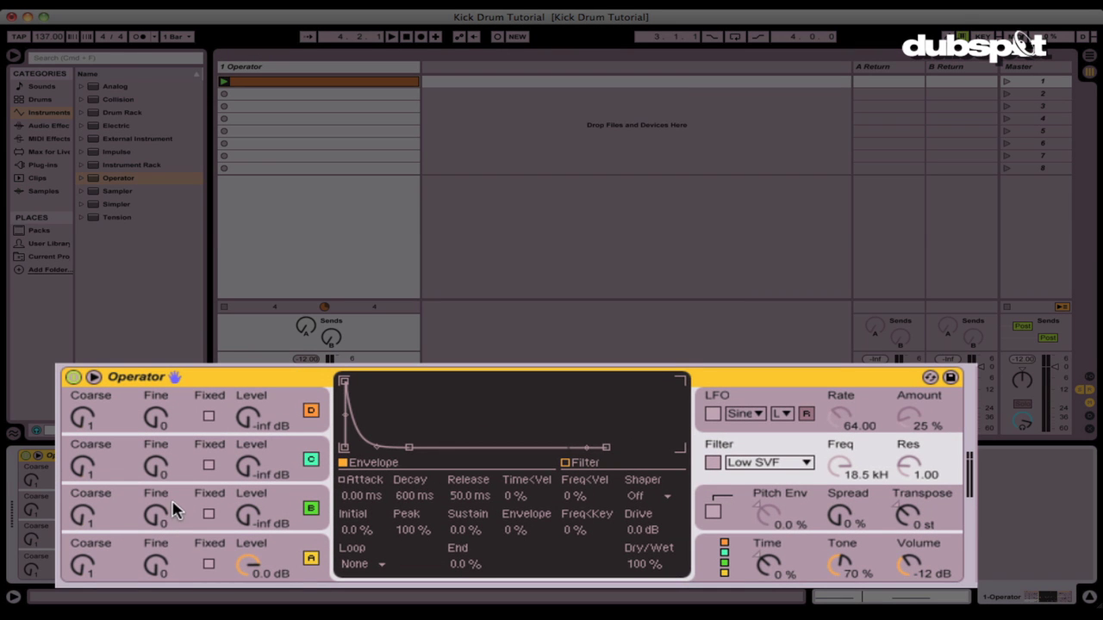
{"action": "left_click", "coordinate": [270, 555]}
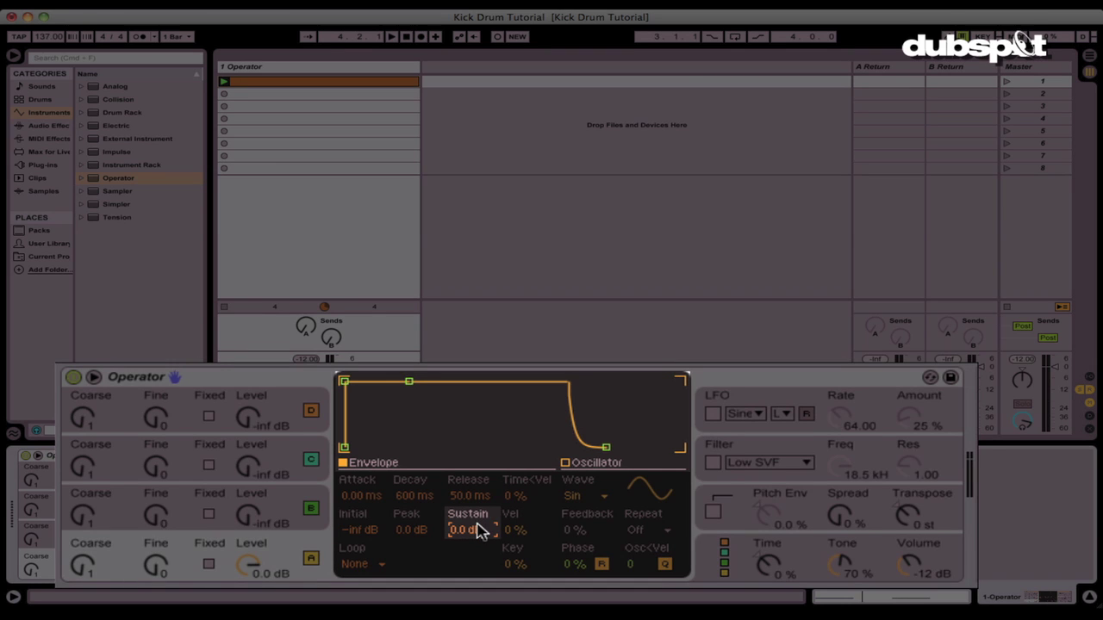
Set oscillator A sustain to -inf dB, decay to about 2.33 s, and transpose to -28 st
{"action": "left_click_drag", "start_coordinate": [479, 529], "coordinate": [479, 586]}
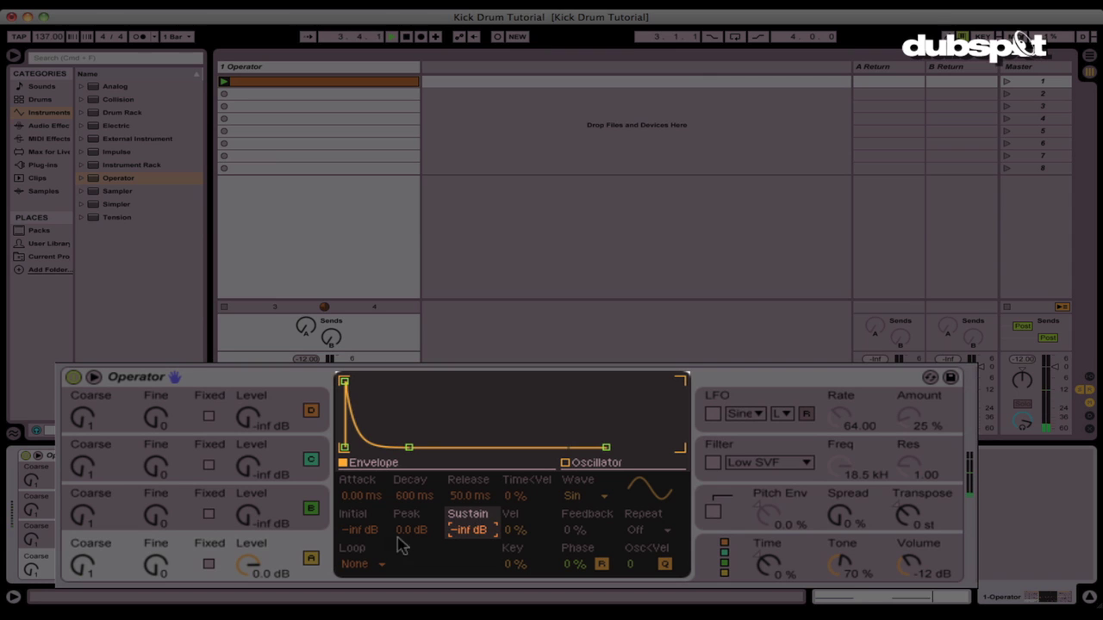
{"action": "left_click_drag", "start_coordinate": [422, 502], "coordinate": [422, 551]}
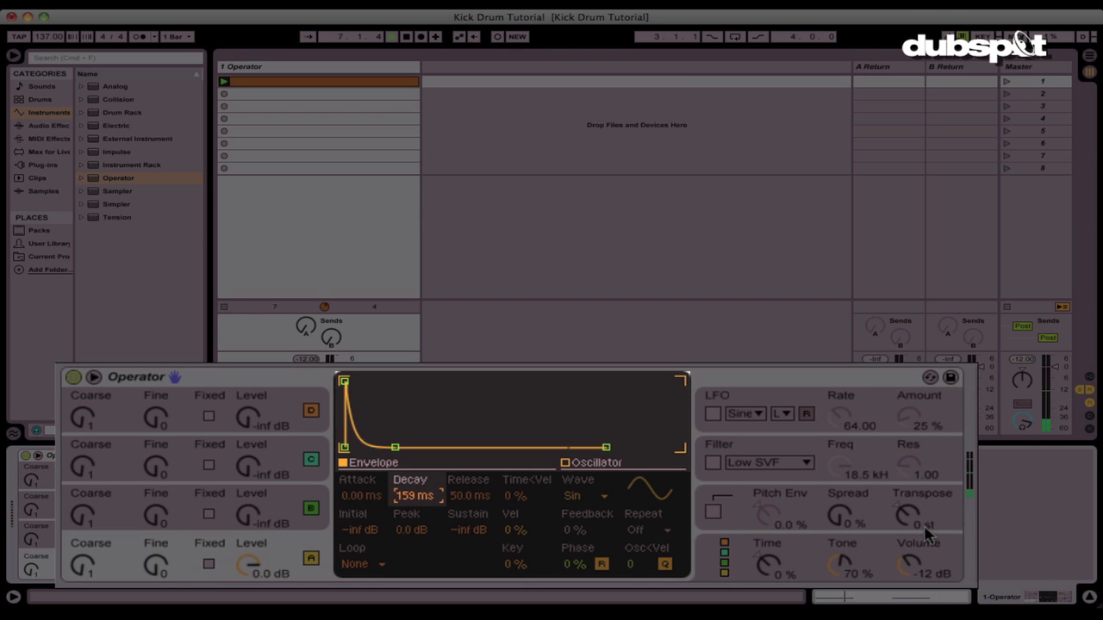
{"action": "left_click_drag", "start_coordinate": [911, 529], "coordinate": [911, 561]}
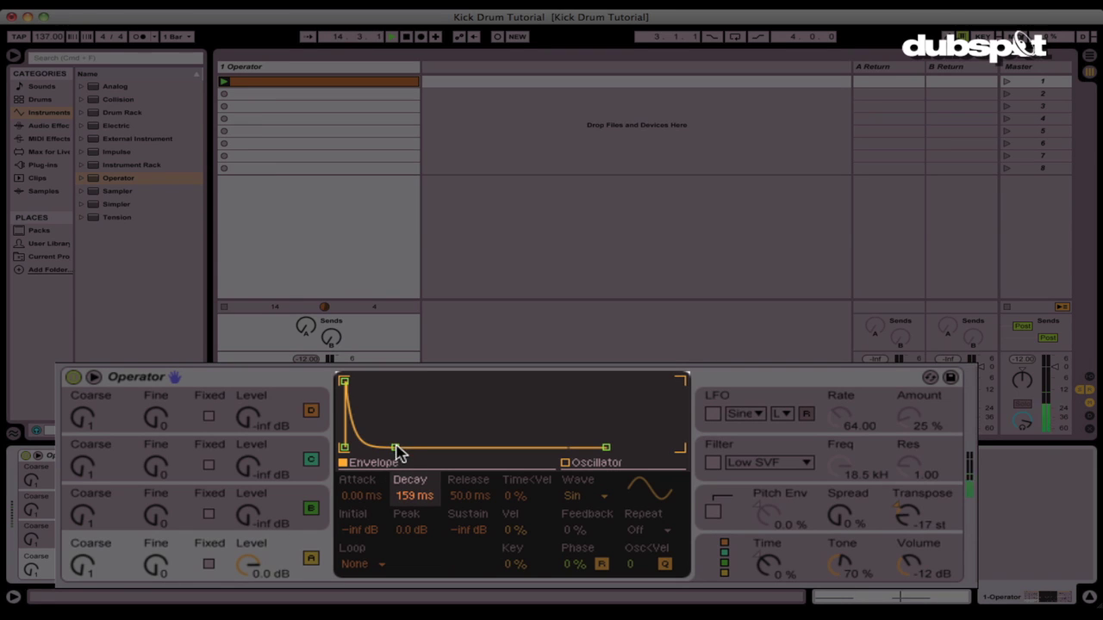
{"action": "left_click_drag", "start_coordinate": [398, 447], "coordinate": [423, 447]}
{"action": "left_click", "coordinate": [904, 516]}
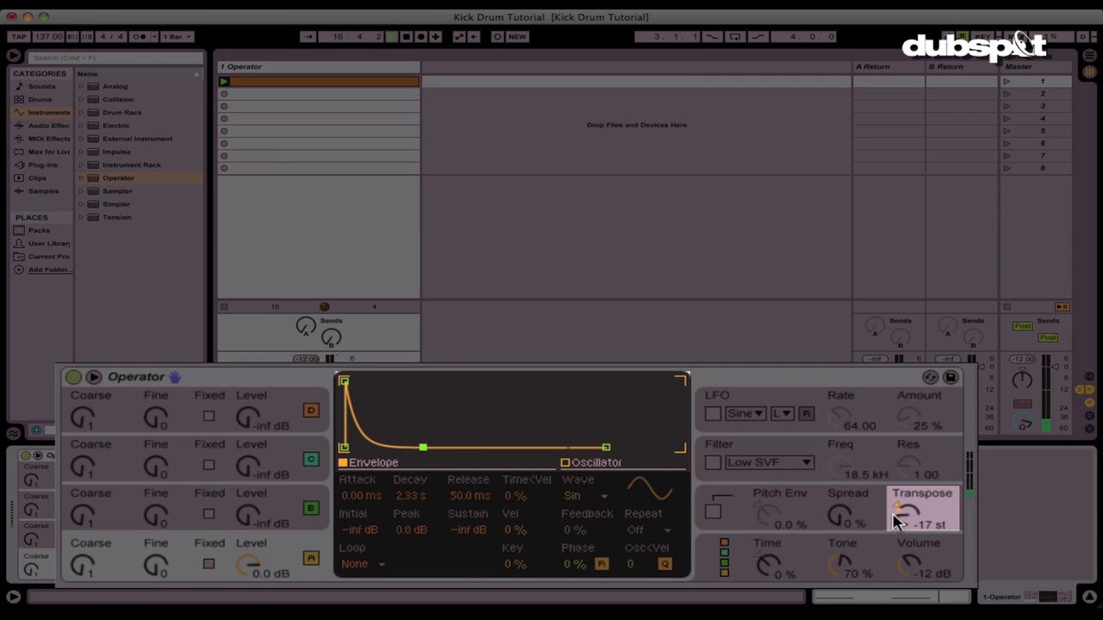
{"action": "left_click_drag", "start_coordinate": [896, 522], "coordinate": [896, 546]}
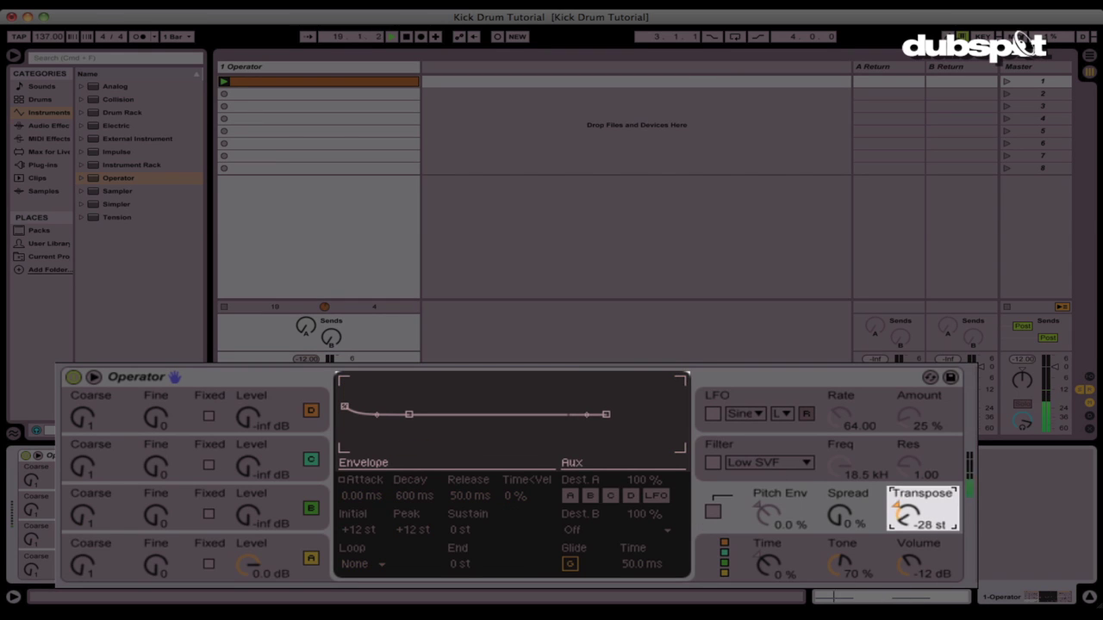
Reset transpose, reload default Operator, turn the filter off and enable the +12 st pitch envelope
{"action": "double_click", "coordinate": [901, 510]}
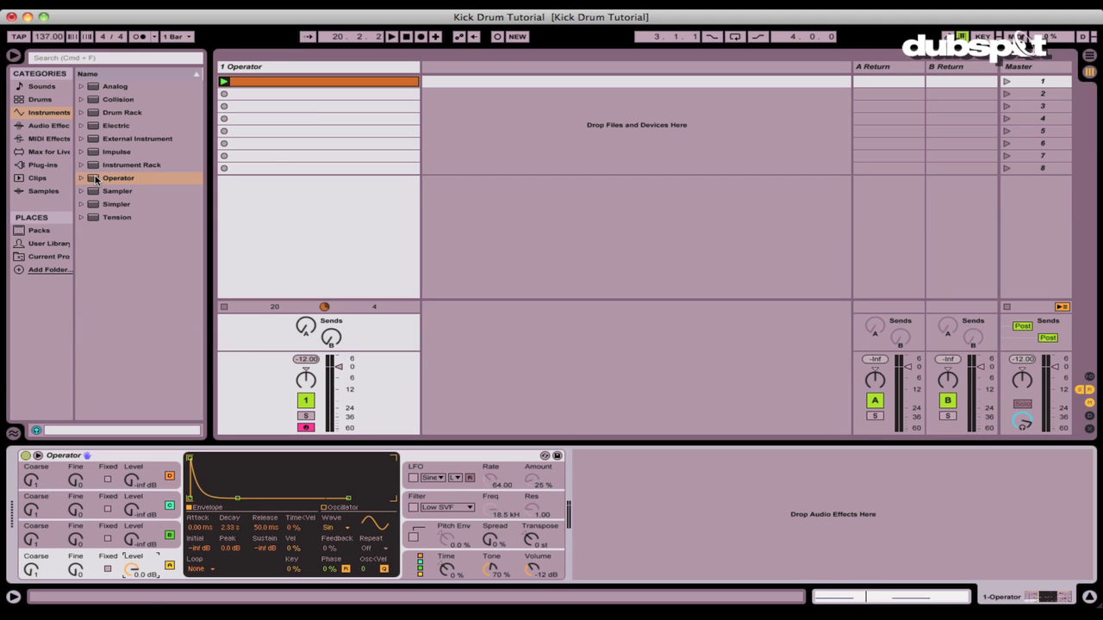
{"action": "double_click", "coordinate": [96, 180]}
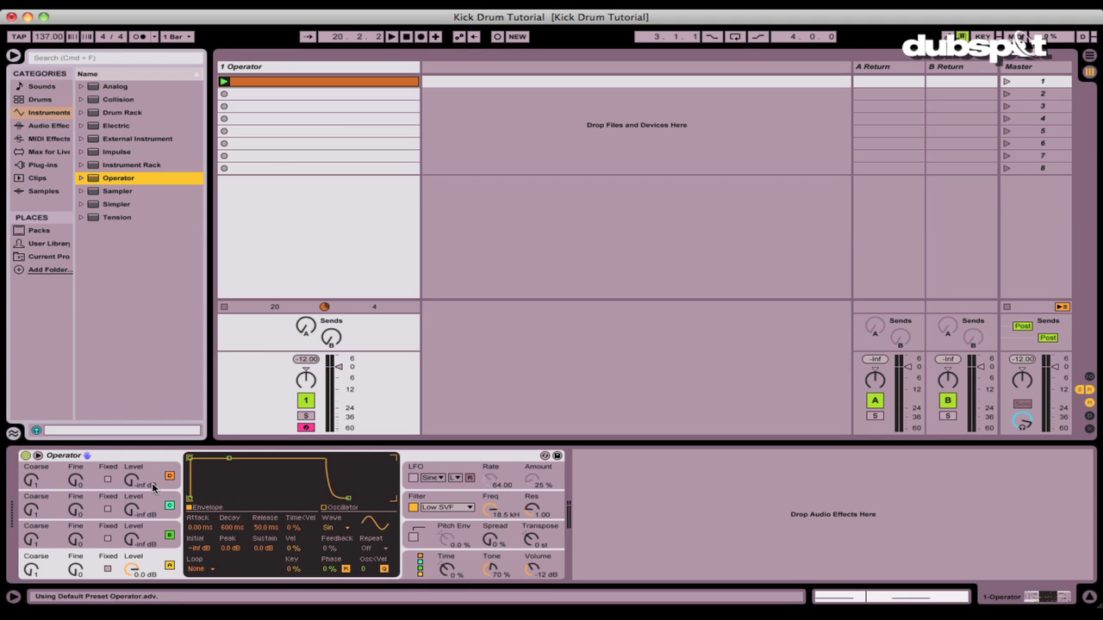
{"action": "left_click", "coordinate": [412, 508]}
{"action": "left_click", "coordinate": [428, 543]}
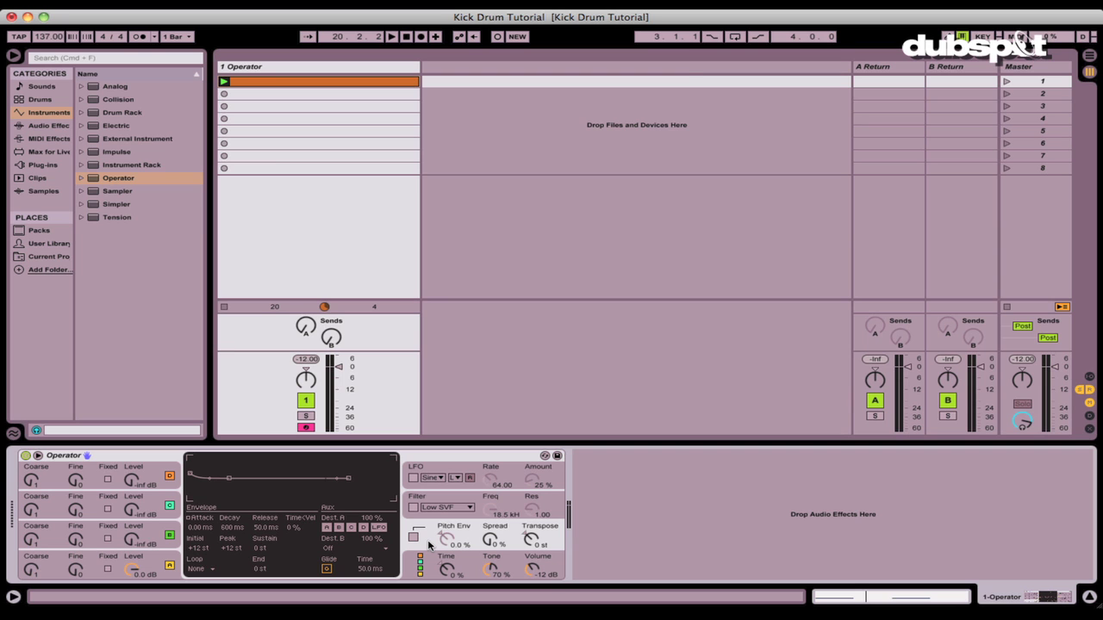
{"action": "left_click", "coordinate": [413, 537]}
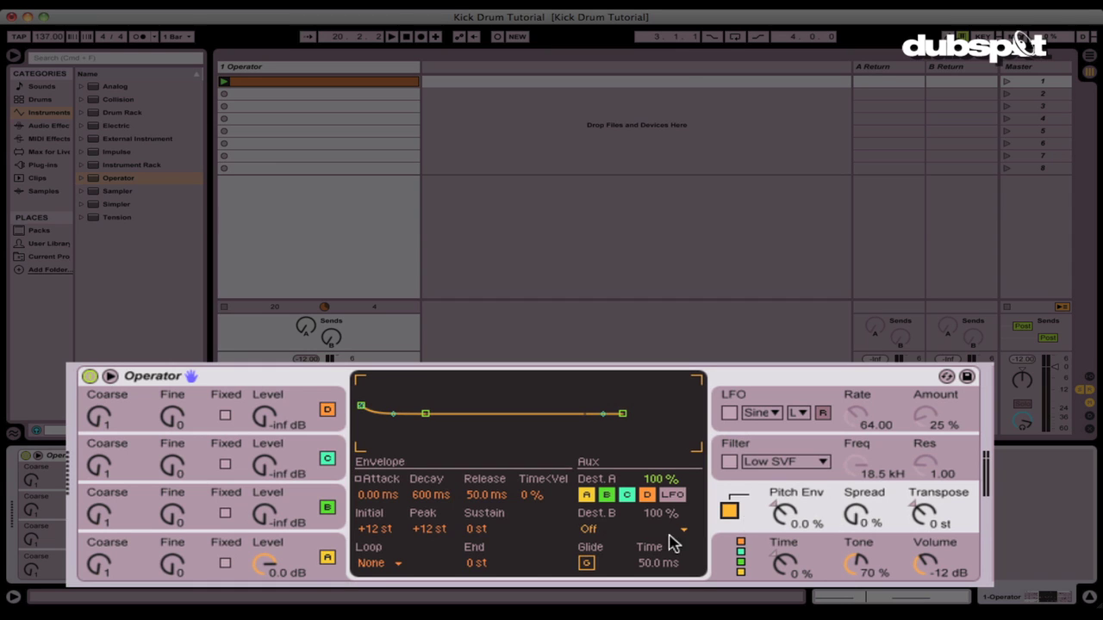
Play the clip and raise the pitch envelope amount to 62 %
{"action": "left_click", "coordinate": [280, 554]}
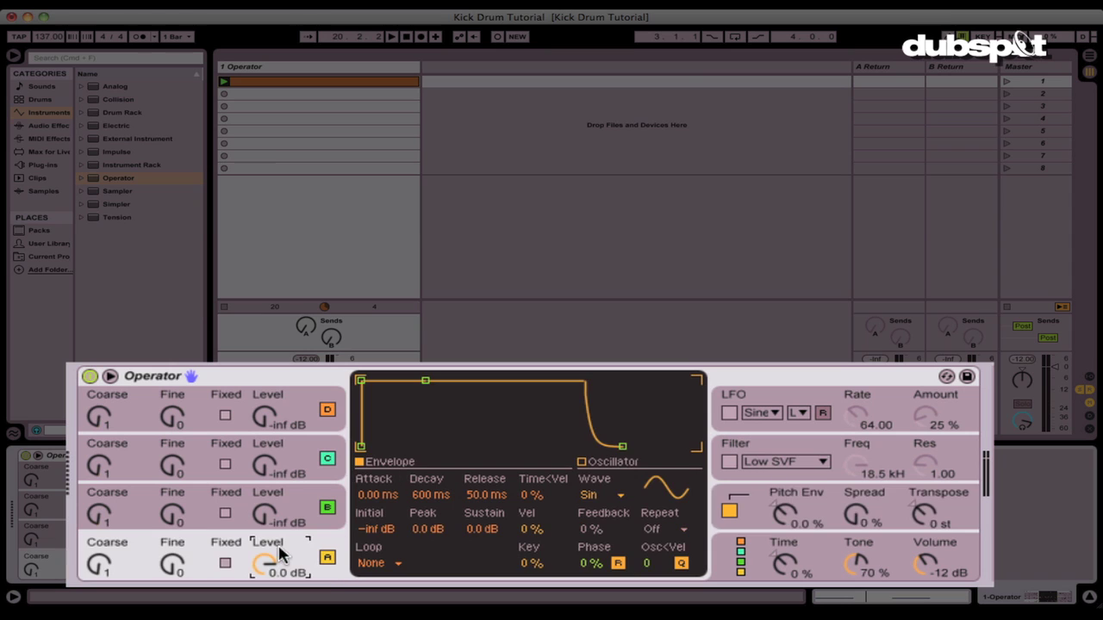
{"action": "left_click", "coordinate": [753, 515]}
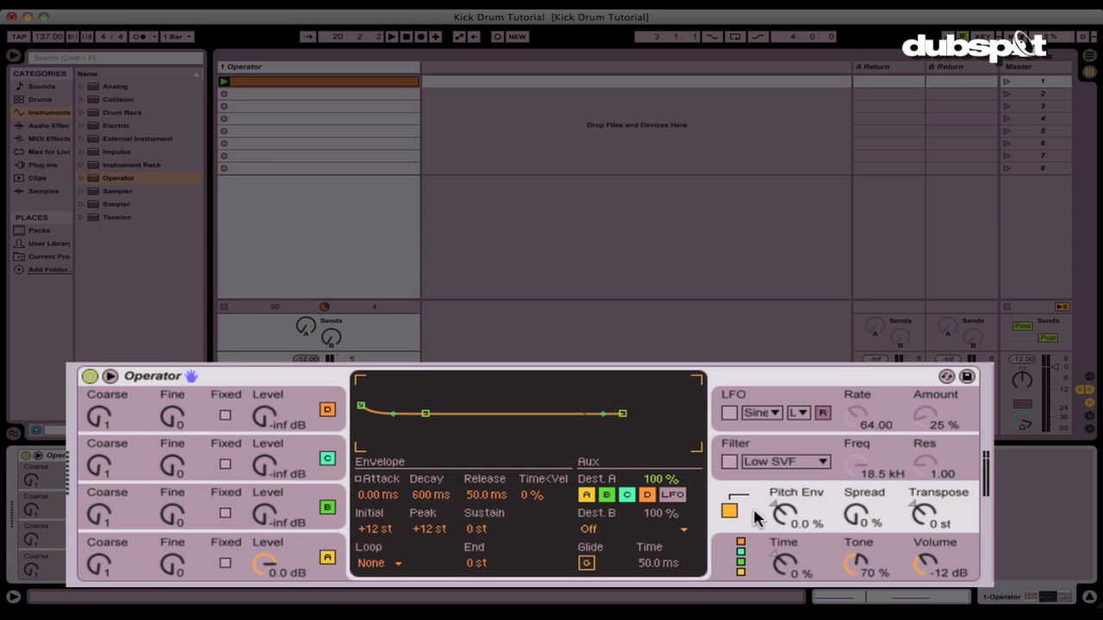
{"action": "key", "text": "space"}
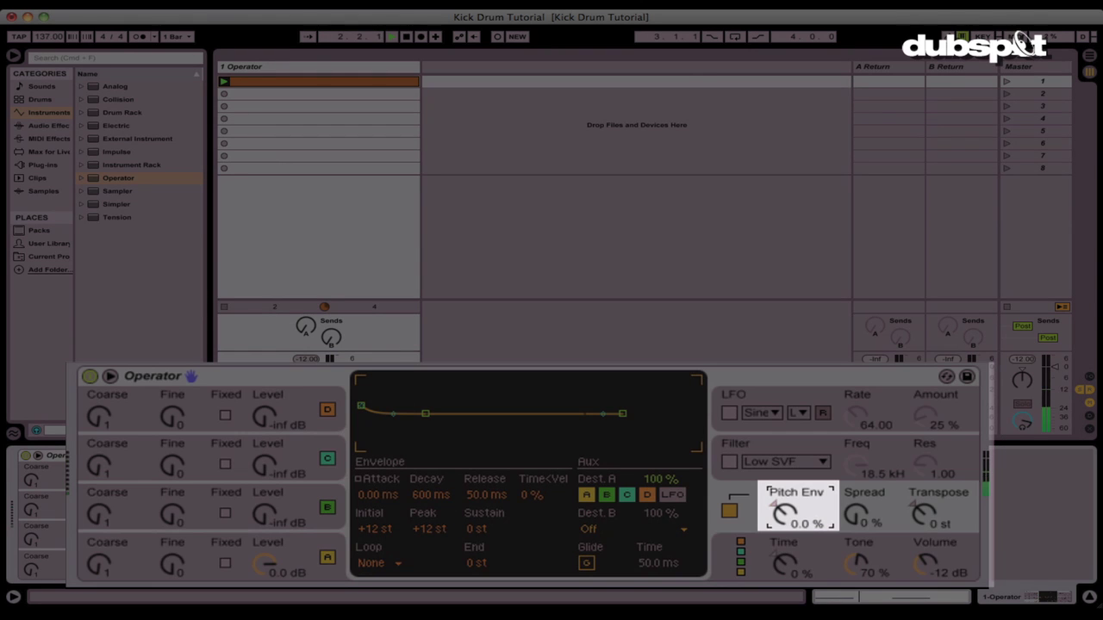
{"action": "left_click_drag", "start_coordinate": [793, 526], "coordinate": [793, 472]}
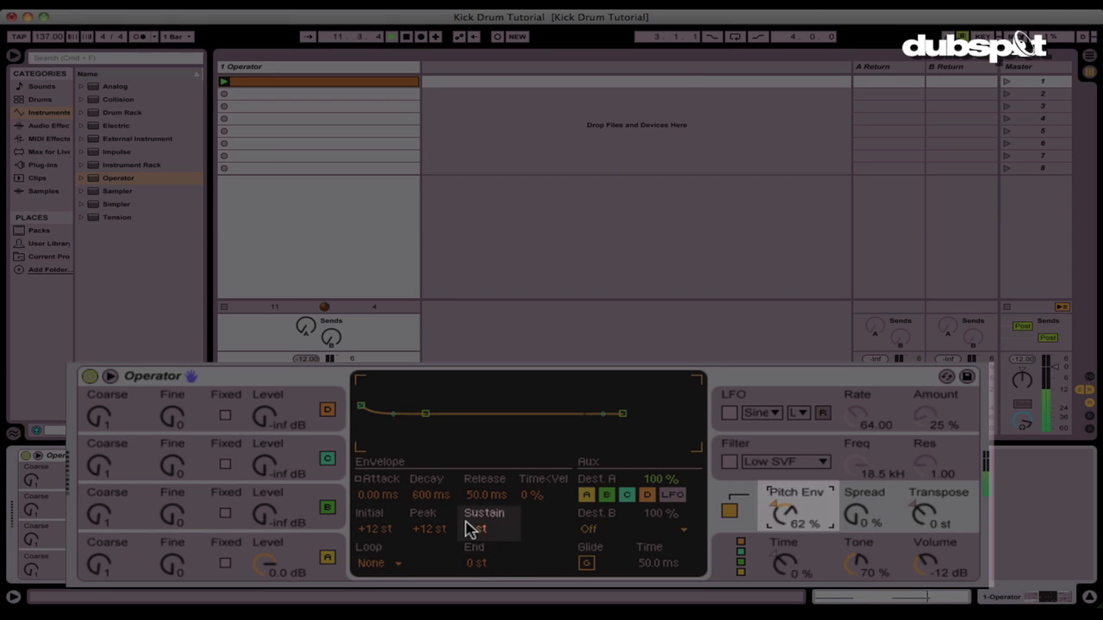
Set the pitch envelope to -48 st sustain, 278 ms decay, 1.00 ms release and -48 st end
{"action": "left_click_drag", "start_coordinate": [473, 527], "coordinate": [473, 568]}
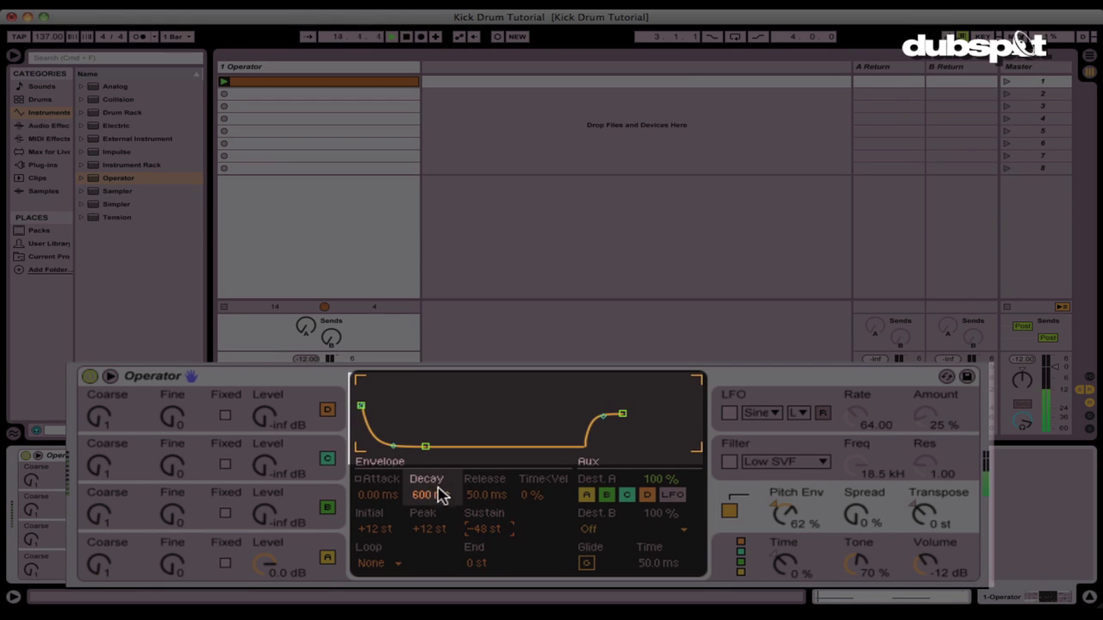
{"action": "left_click_drag", "start_coordinate": [437, 493], "coordinate": [438, 521]}
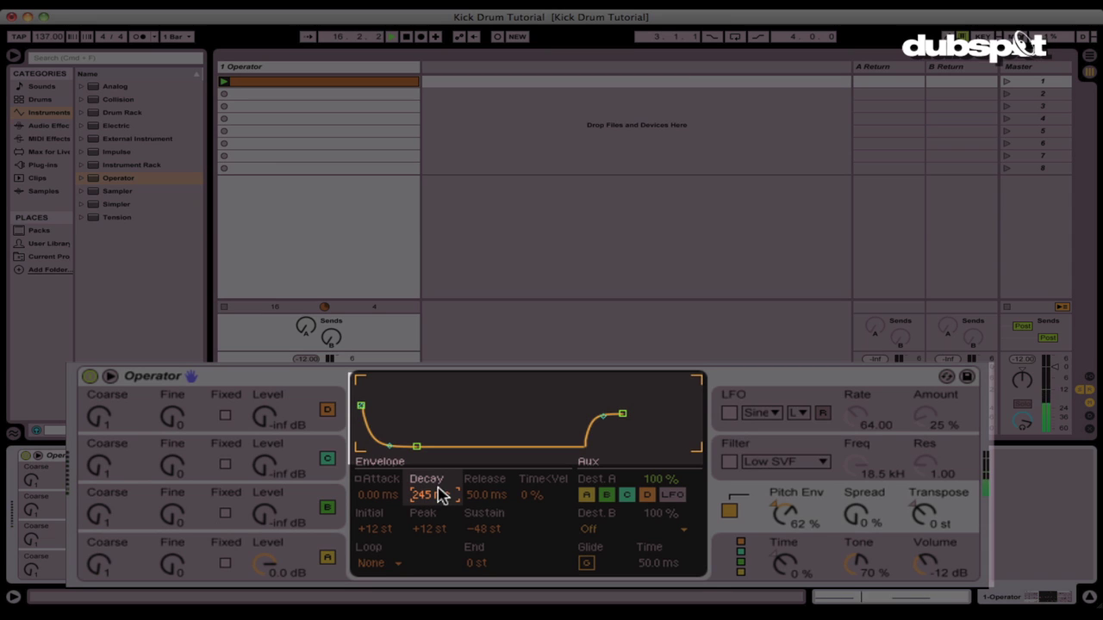
{"action": "left_click_drag", "start_coordinate": [622, 415], "coordinate": [583, 449]}
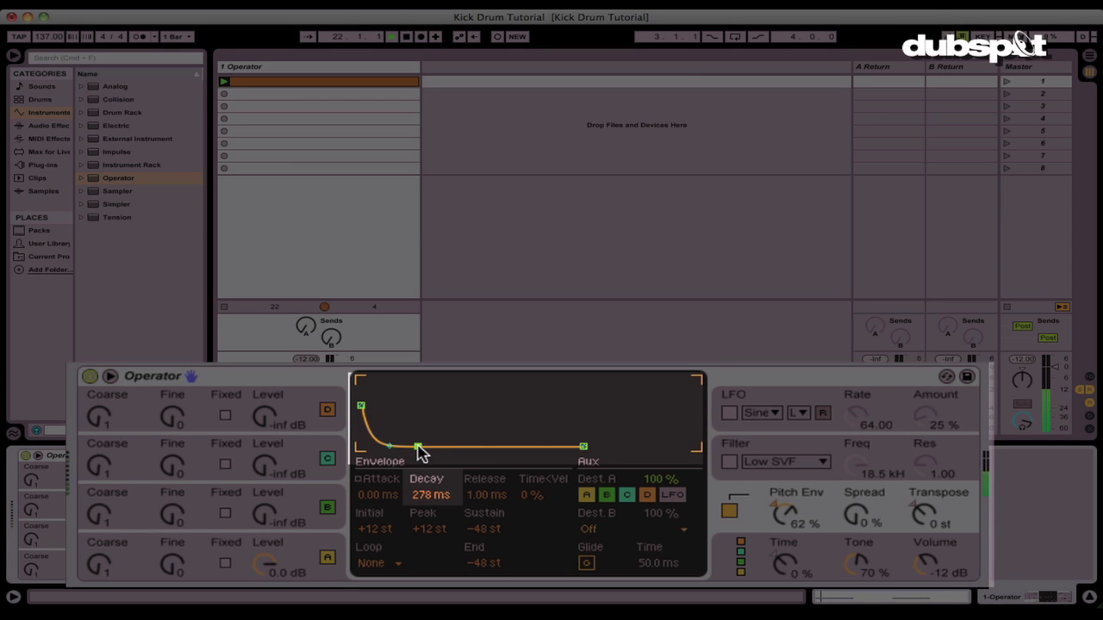
{"action": "left_click", "coordinate": [276, 556]}
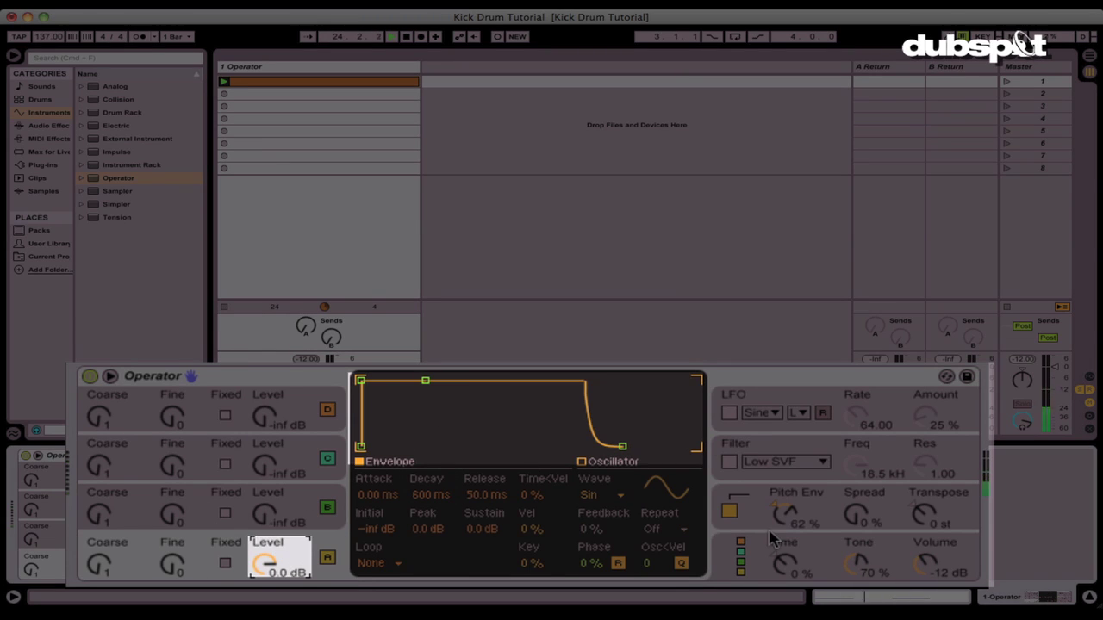
Raise oscillator A's amplitude release from 50.0 ms to about 159 ms
{"action": "left_click", "coordinate": [467, 497]}
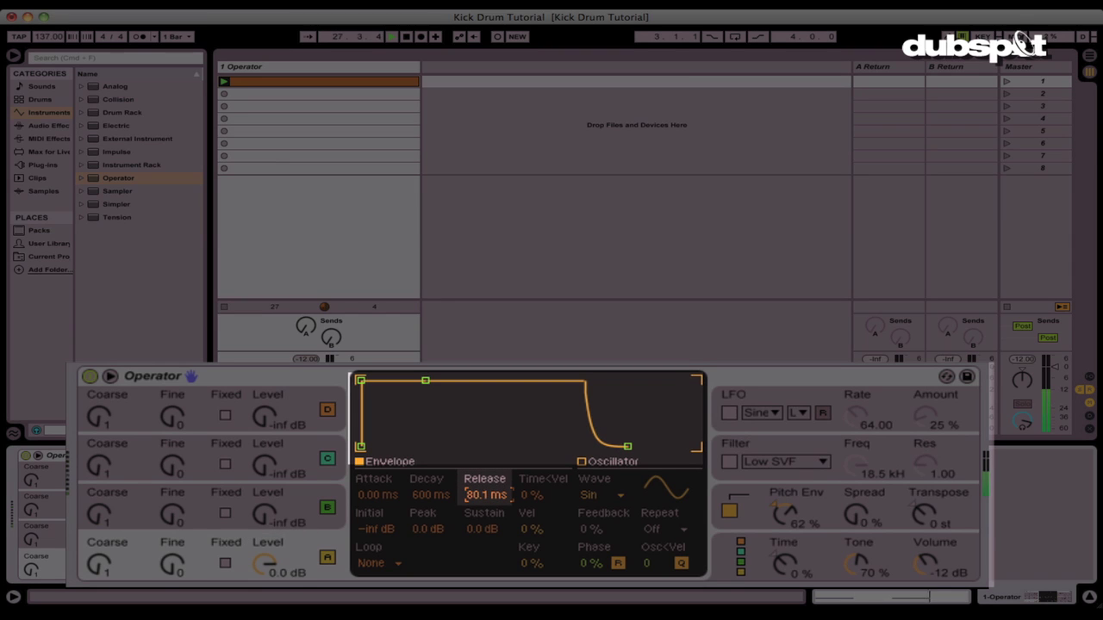
{"action": "left_click_drag", "start_coordinate": [485, 496], "coordinate": [485, 485]}
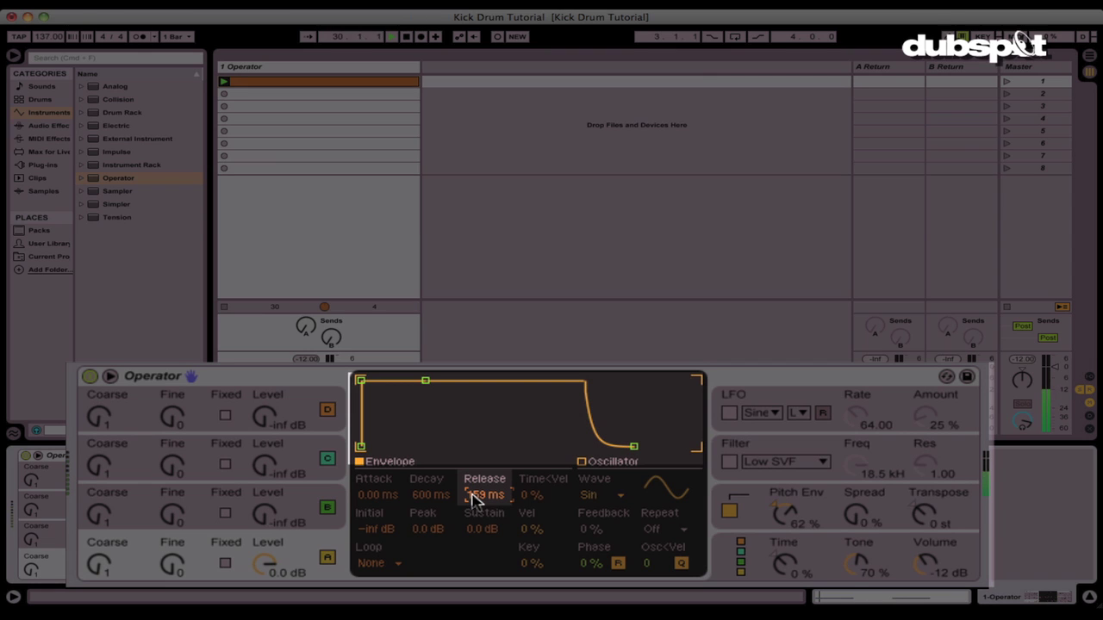
{"action": "left_click", "coordinate": [799, 516]}
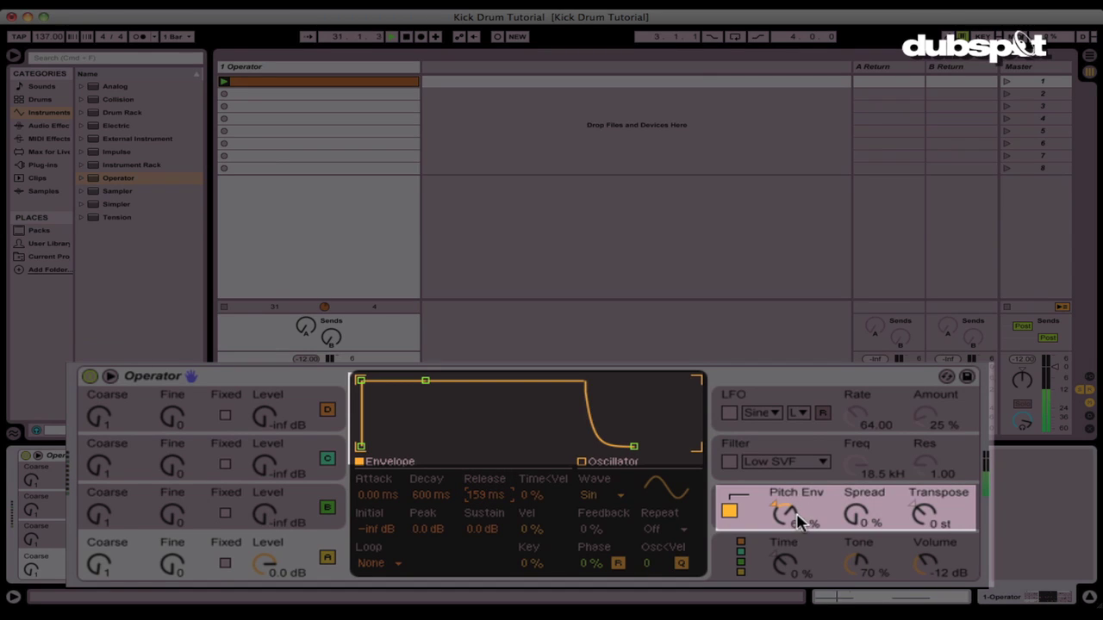
Shorten the pitch envelope release to 1 ms and select the pitch envelope amount
{"action": "left_click", "coordinate": [799, 519]}
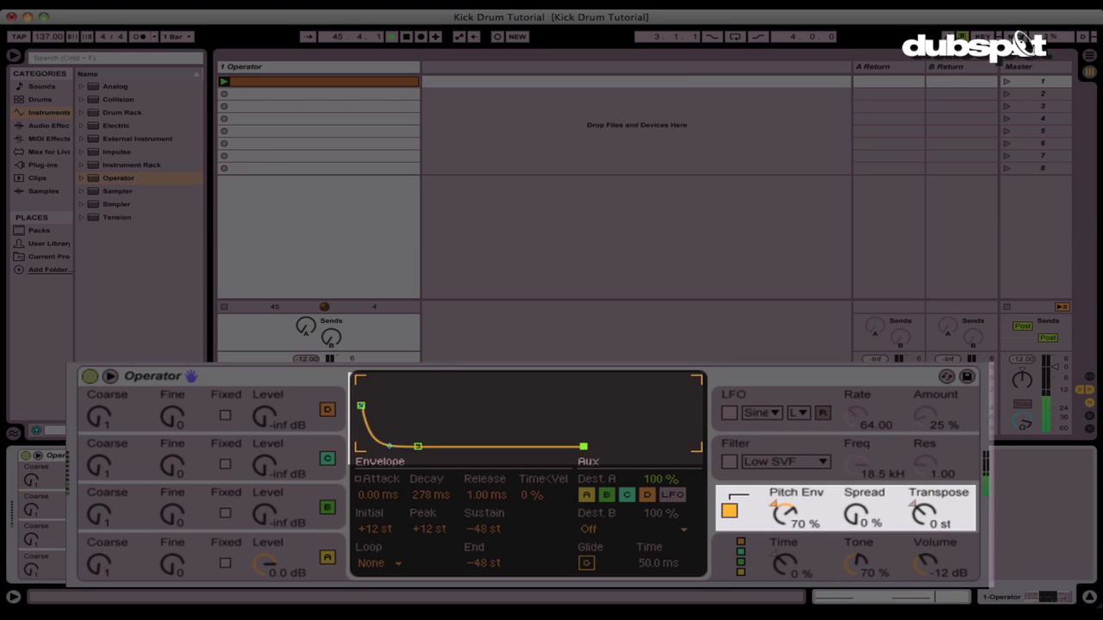
{"action": "left_click_drag", "start_coordinate": [591, 446], "coordinate": [583, 446]}
{"action": "left_click", "coordinate": [784, 514]}
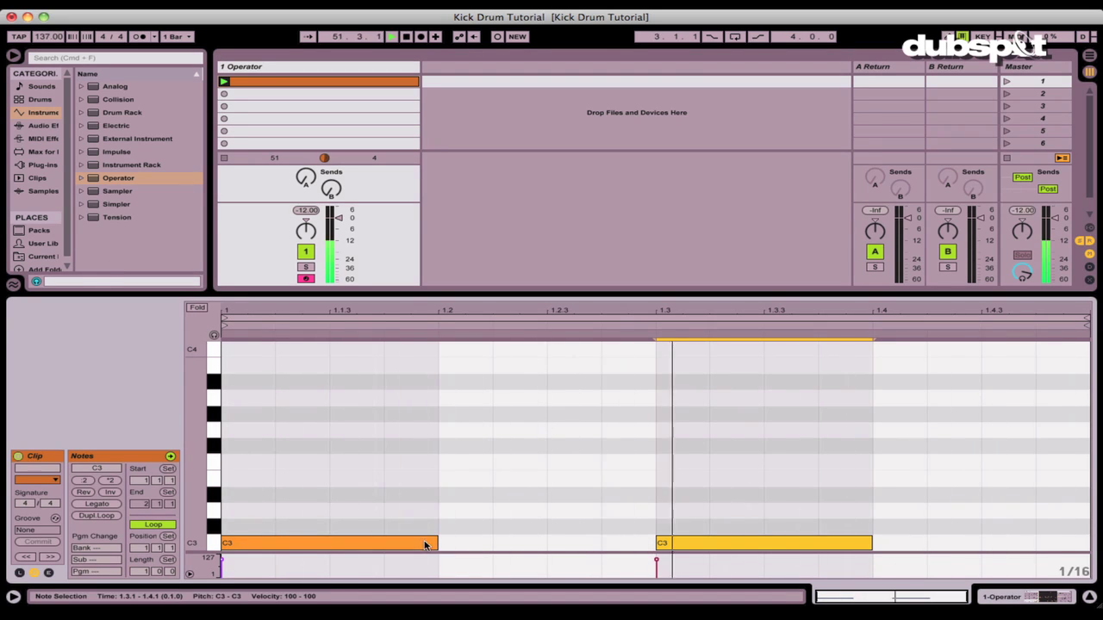
Rearrange the C3 kick notes so they start at 1.1, 1.2.3 and a new note at 1.4
{"action": "left_click_drag", "start_coordinate": [437, 543], "coordinate": [383, 543]}
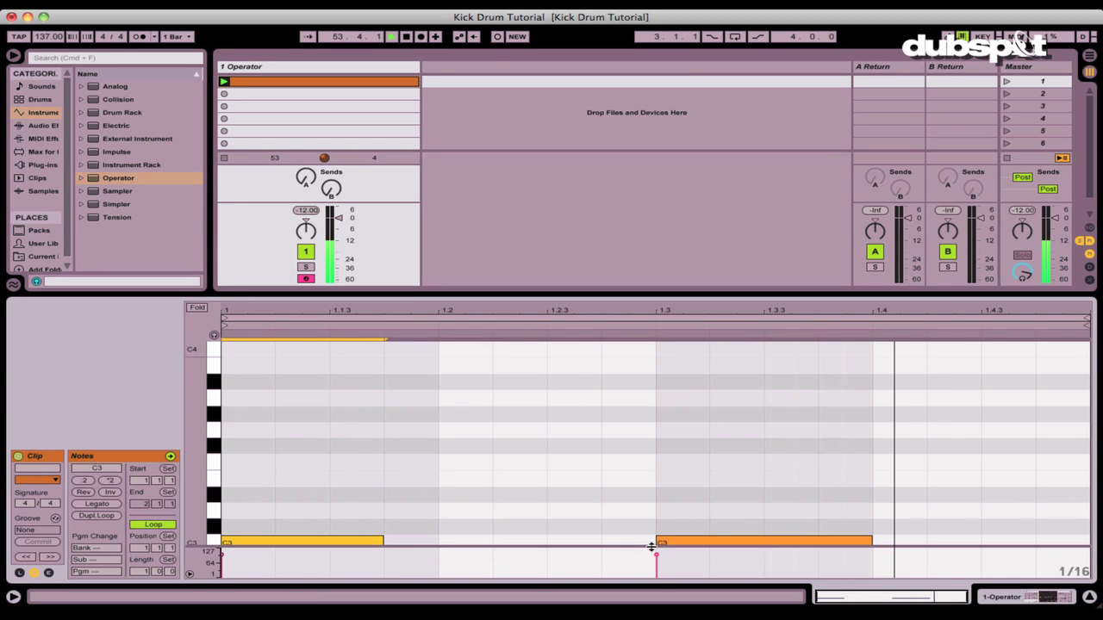
{"action": "left_click_drag", "start_coordinate": [705, 552], "coordinate": [604, 549]}
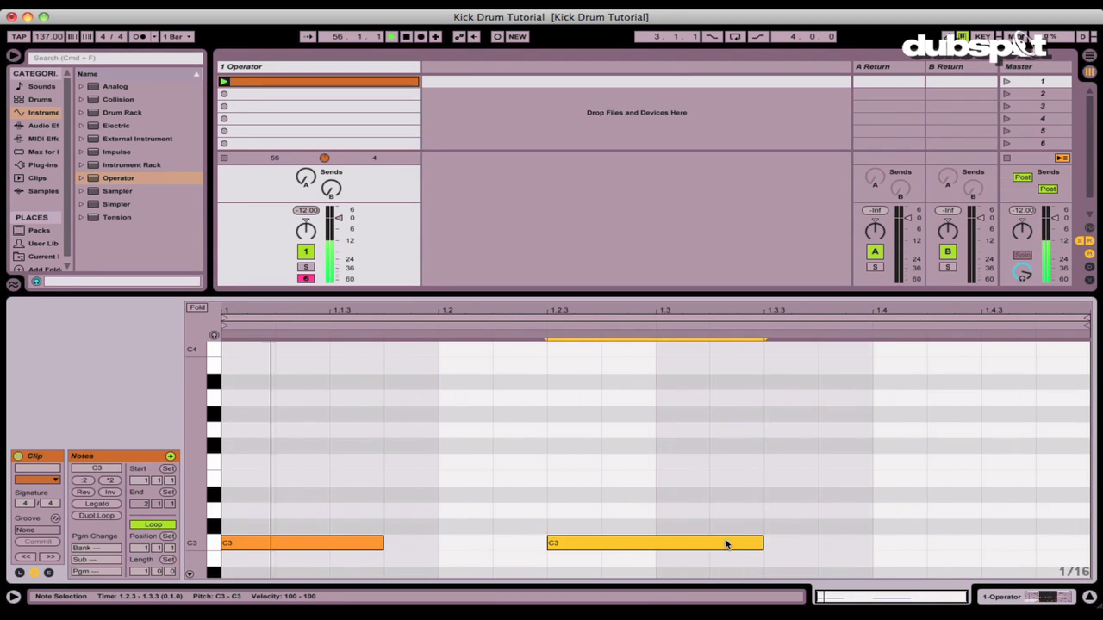
{"action": "double_click", "coordinate": [874, 530]}
{"action": "left_click_drag", "start_coordinate": [878, 531], "coordinate": [878, 543]}
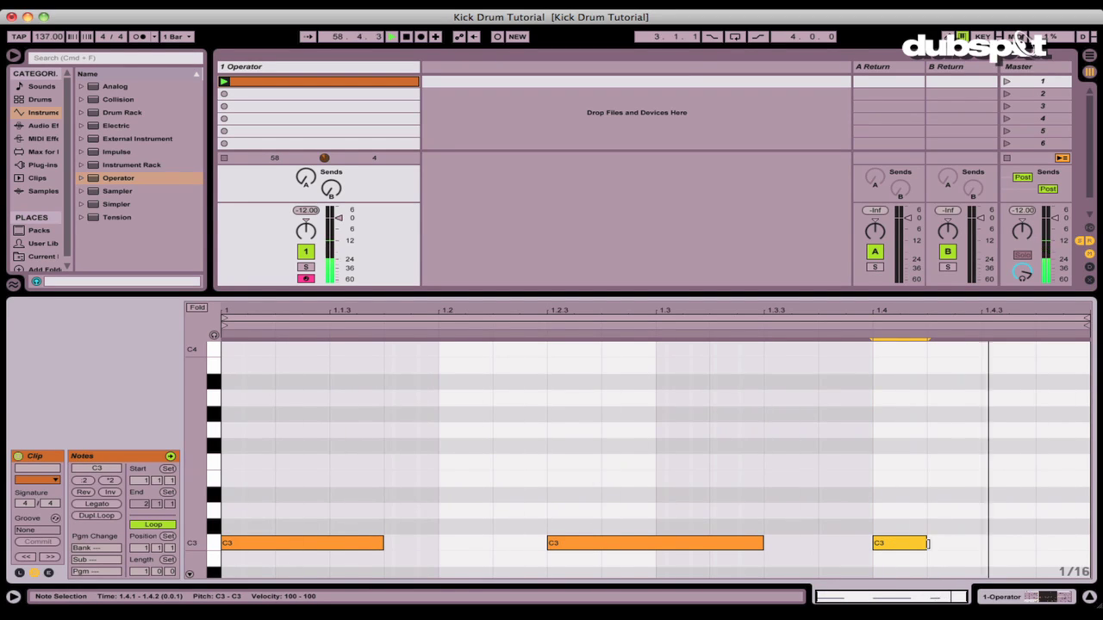
{"action": "left_click_drag", "start_coordinate": [925, 543], "coordinate": [981, 543]}
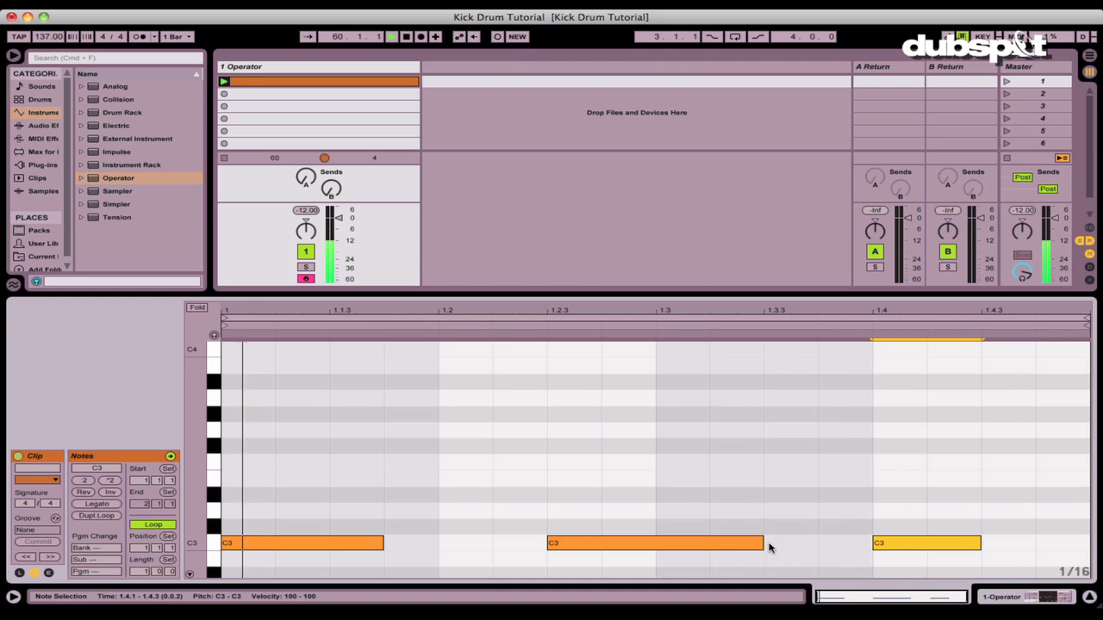
{"action": "left_click_drag", "start_coordinate": [760, 545], "coordinate": [871, 544]}
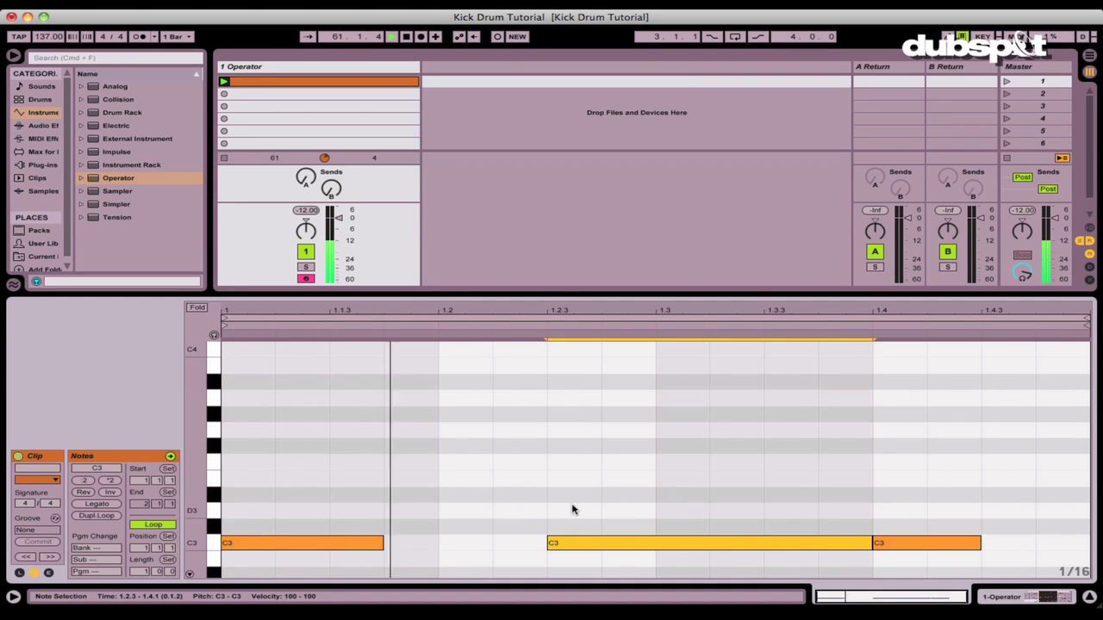
{"action": "left_click_drag", "start_coordinate": [383, 542], "coordinate": [438, 543]}
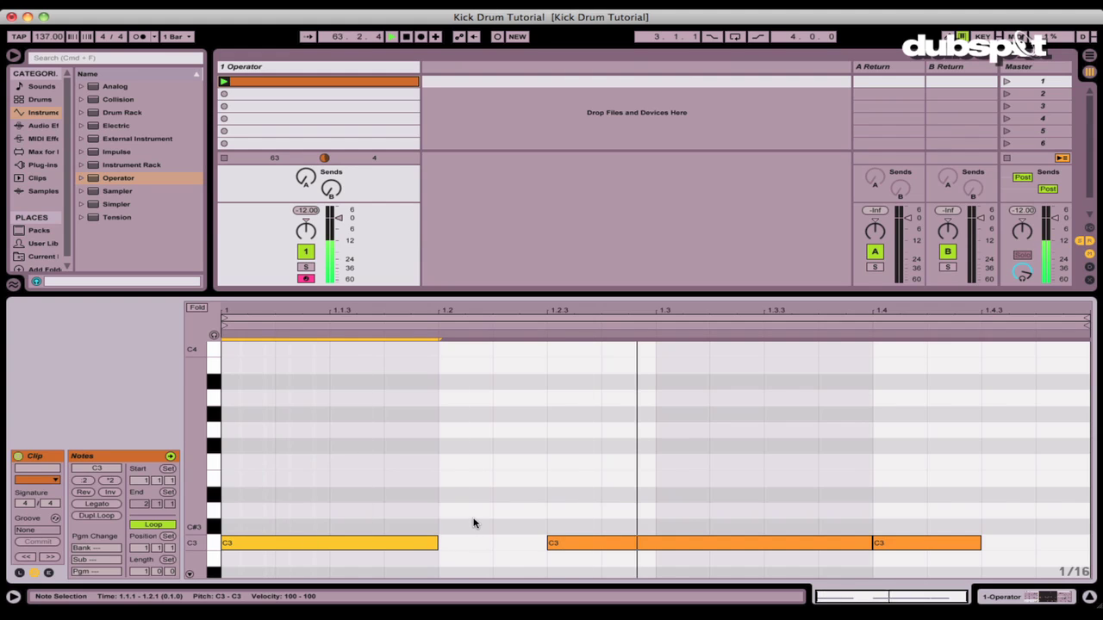
Turn Fixed Grid off in the MIDI editor and select the middle and third C3 notes
{"action": "right_click", "coordinate": [473, 523]}
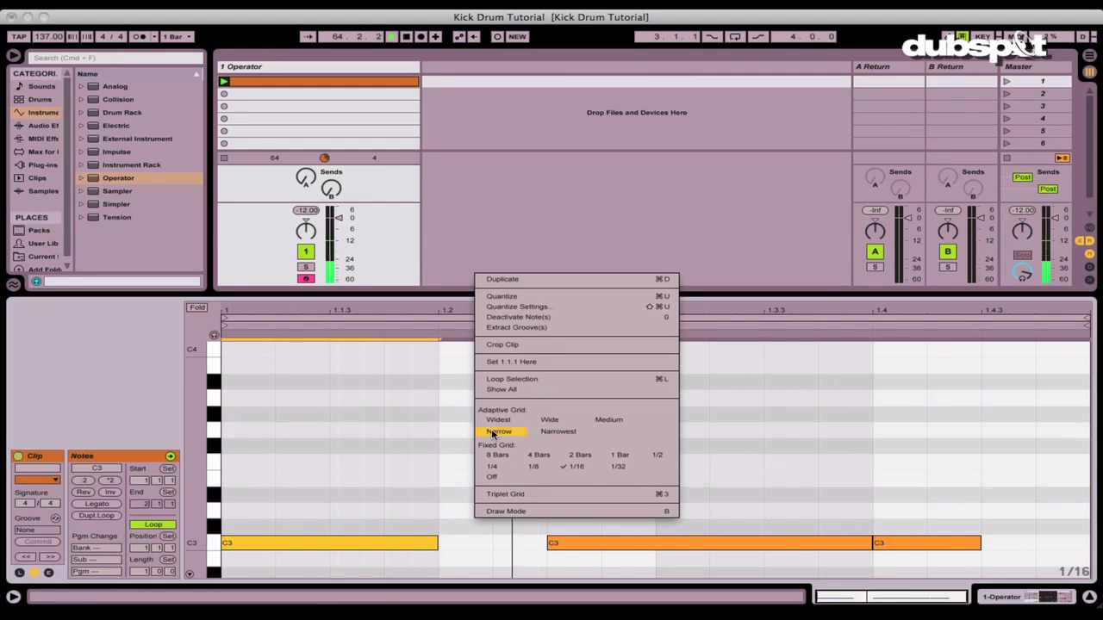
{"action": "left_click", "coordinate": [490, 483]}
{"action": "left_click", "coordinate": [591, 556]}
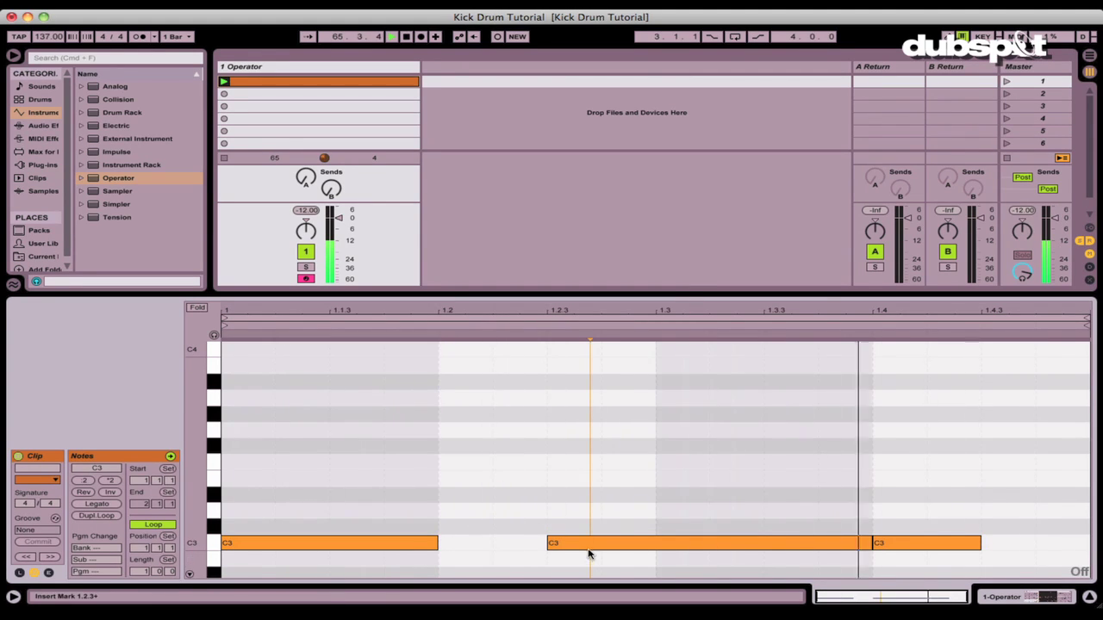
{"action": "left_click", "coordinate": [585, 548]}
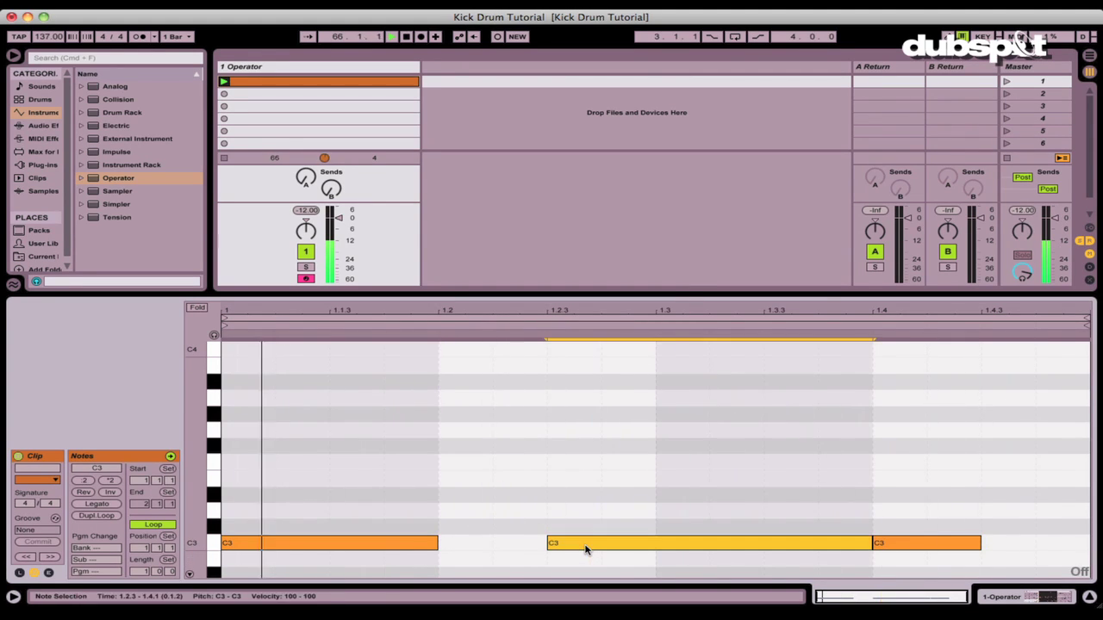
{"action": "left_click", "coordinate": [892, 547]}
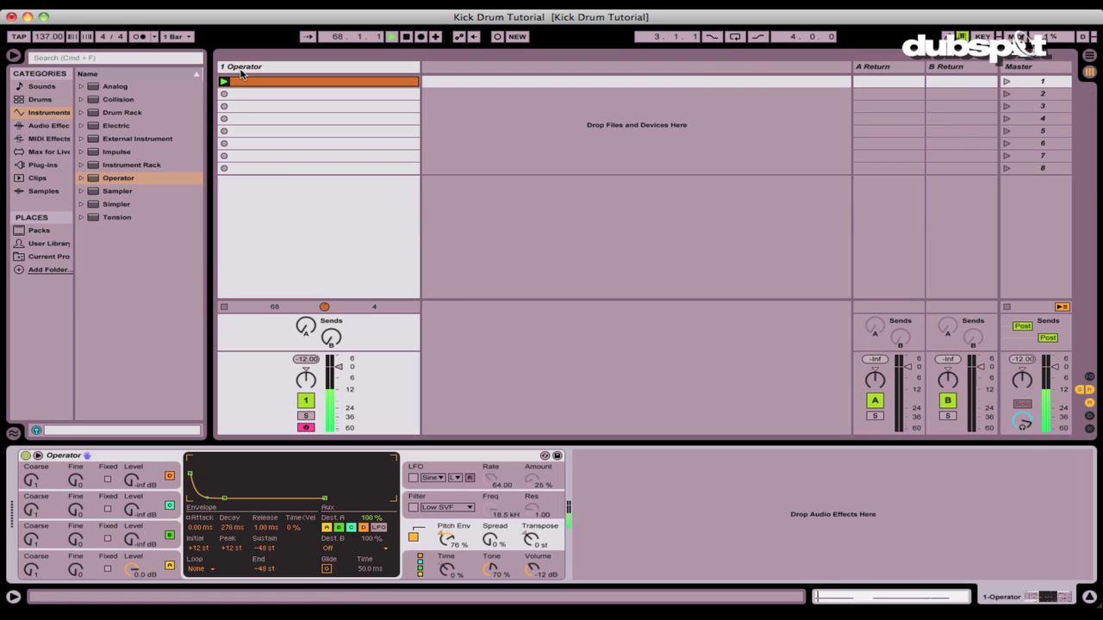
Shape Operator's pitch envelope: Initial -27 st, Peak +14 st, Decay 315 ms, Pitch Env 51%
{"action": "key", "text": "shift+Tab"}
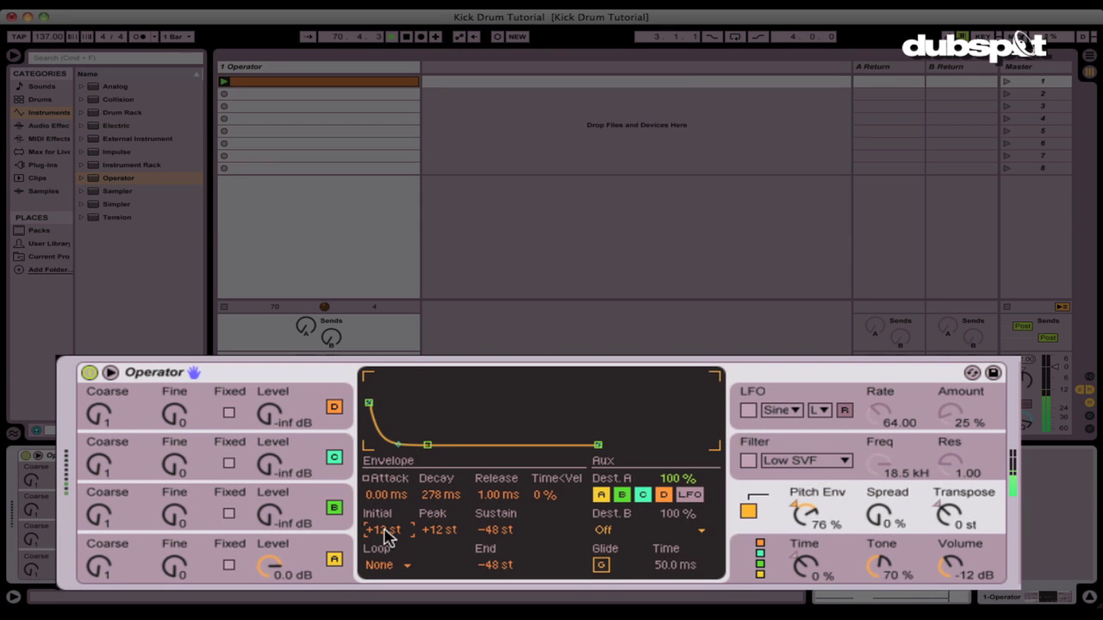
{"action": "left_click_drag", "start_coordinate": [435, 529], "coordinate": [435, 569]}
{"action": "left_click_drag", "start_coordinate": [436, 530], "coordinate": [382, 533]}
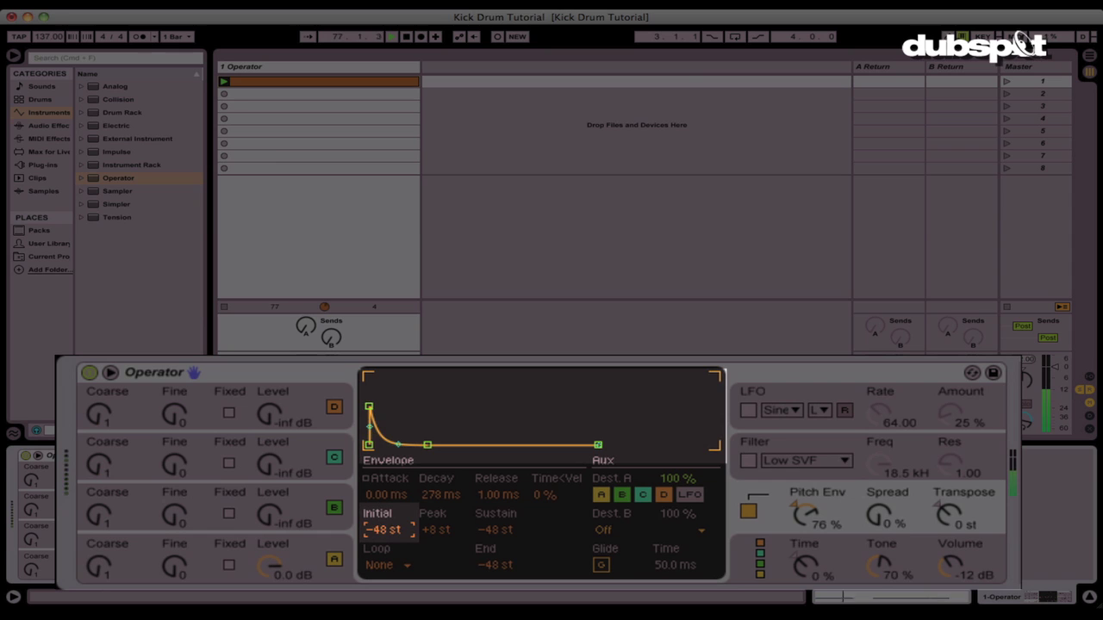
{"action": "left_click_drag", "start_coordinate": [435, 530], "coordinate": [438, 501]}
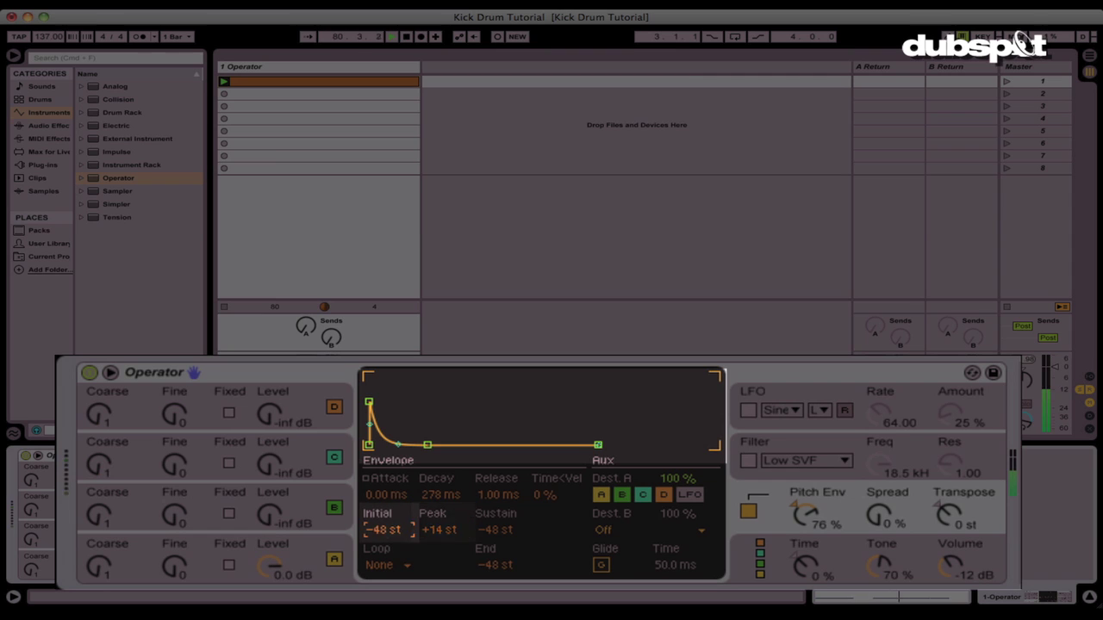
{"action": "left_click_drag", "start_coordinate": [389, 529], "coordinate": [394, 527]}
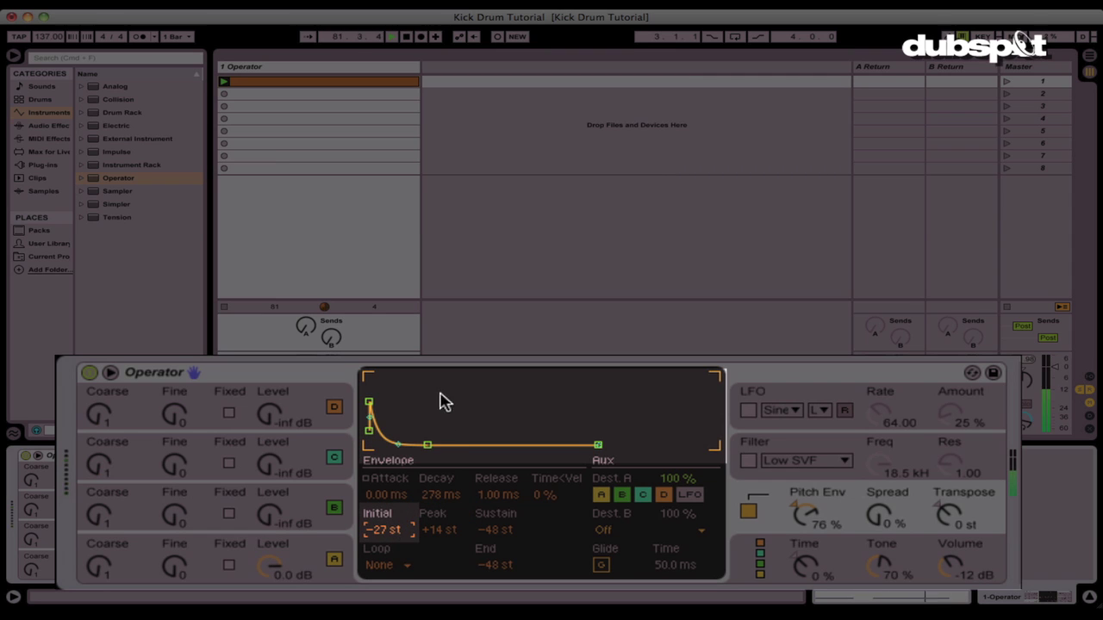
{"action": "left_click_drag", "start_coordinate": [428, 445], "coordinate": [434, 446]}
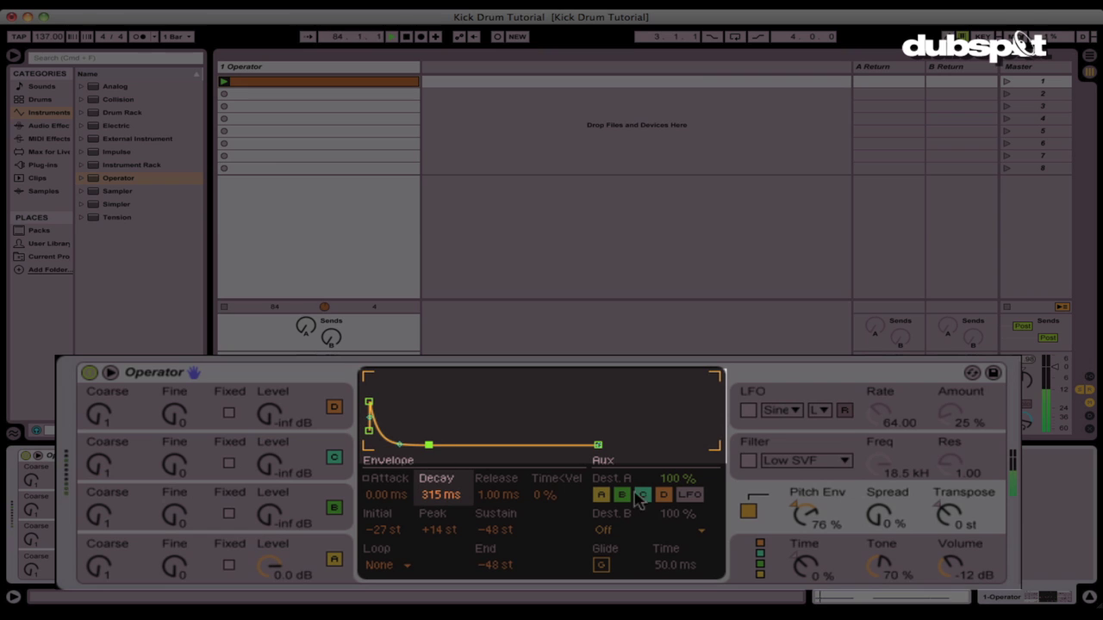
{"action": "left_click_drag", "start_coordinate": [805, 514], "coordinate": [806, 530]}
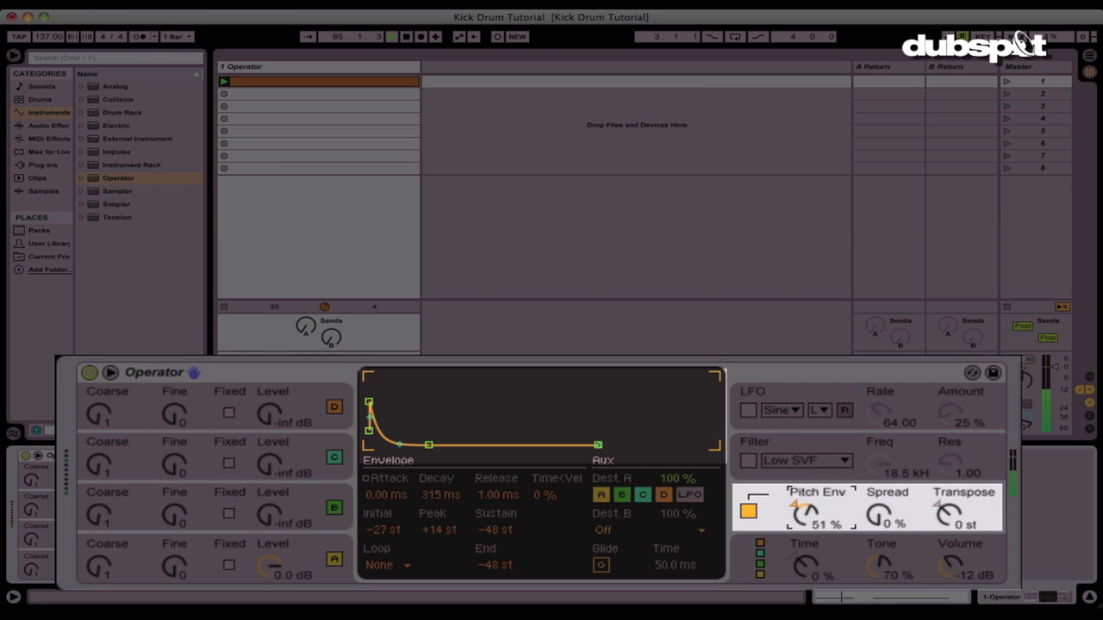
Turn Operator's Time knob to -28%, Volume to -11 dB and Pitch Env up to 63%
{"action": "left_click_drag", "start_coordinate": [805, 564], "coordinate": [804, 594]}
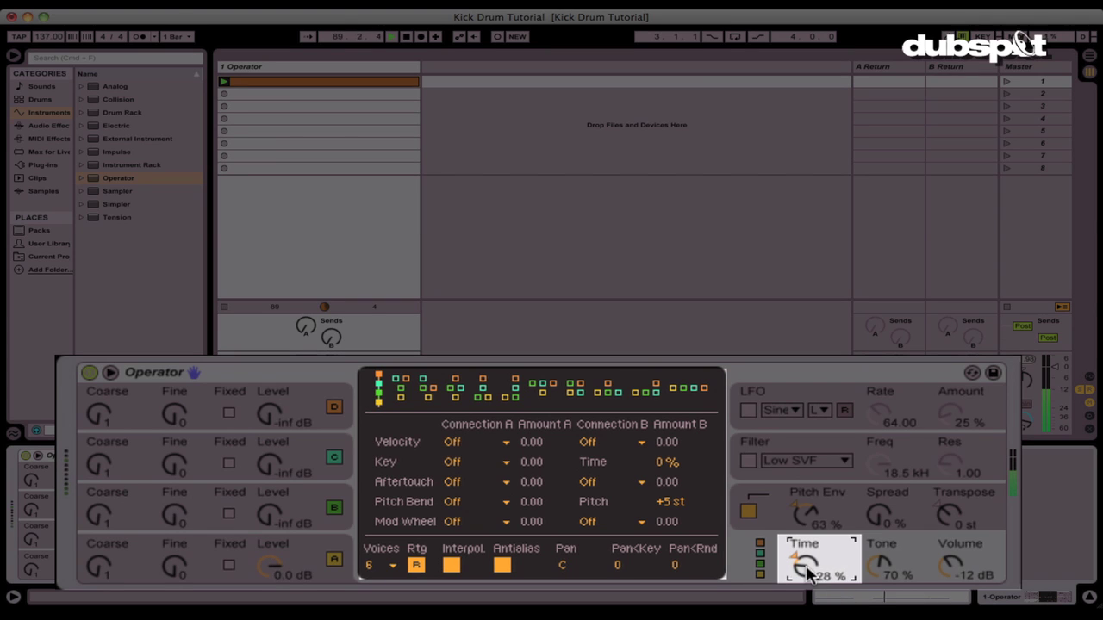
{"action": "left_click", "coordinate": [951, 564]}
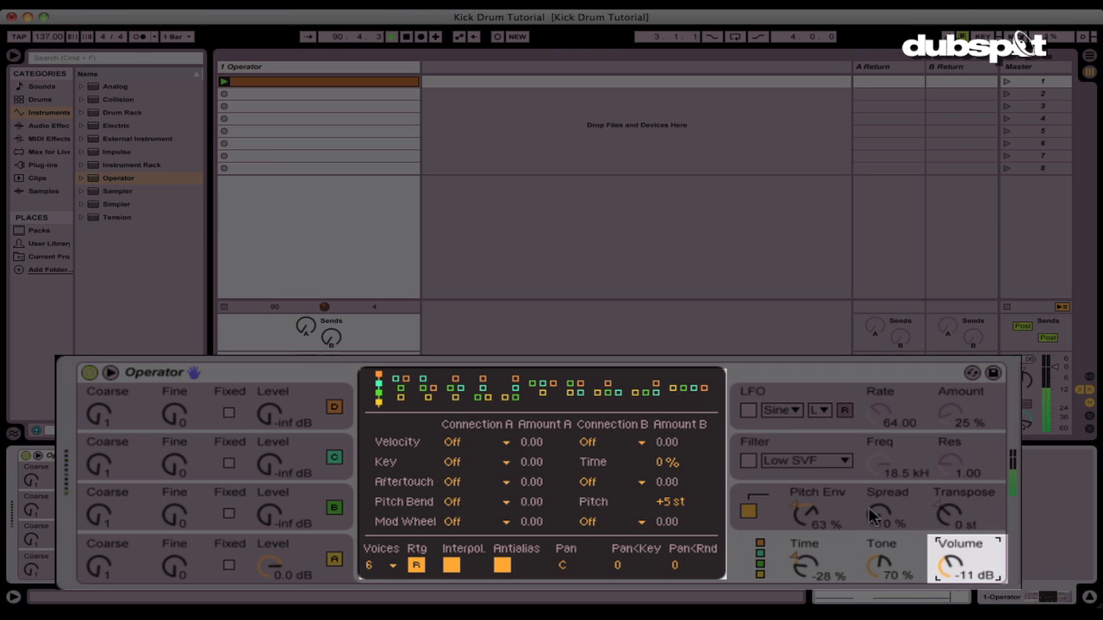
{"action": "left_click", "coordinate": [828, 512]}
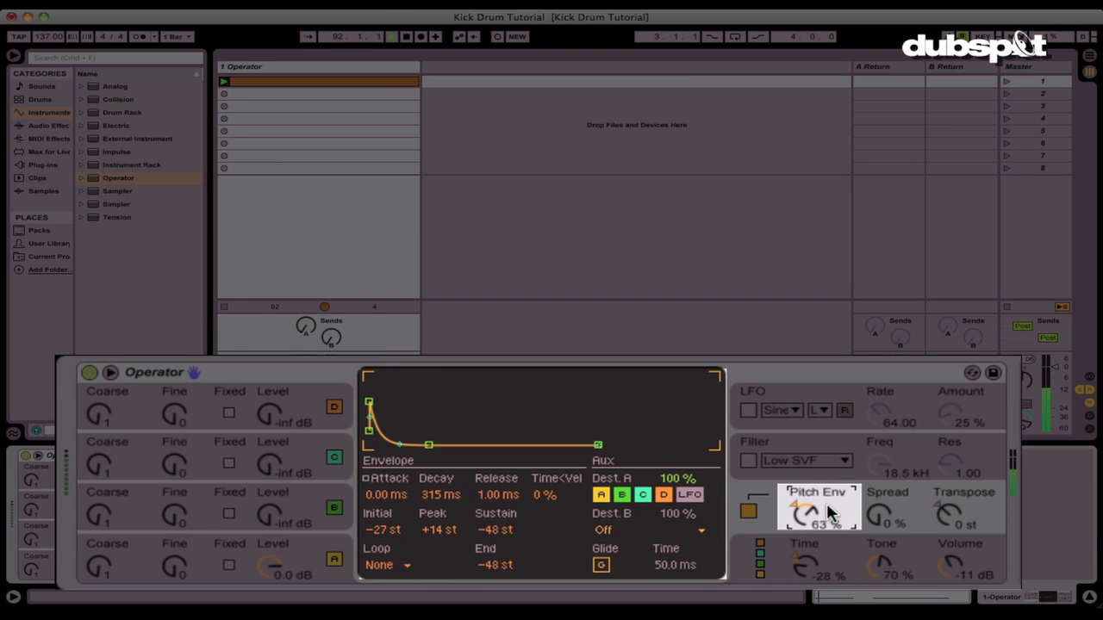
{"action": "left_click", "coordinate": [838, 575]}
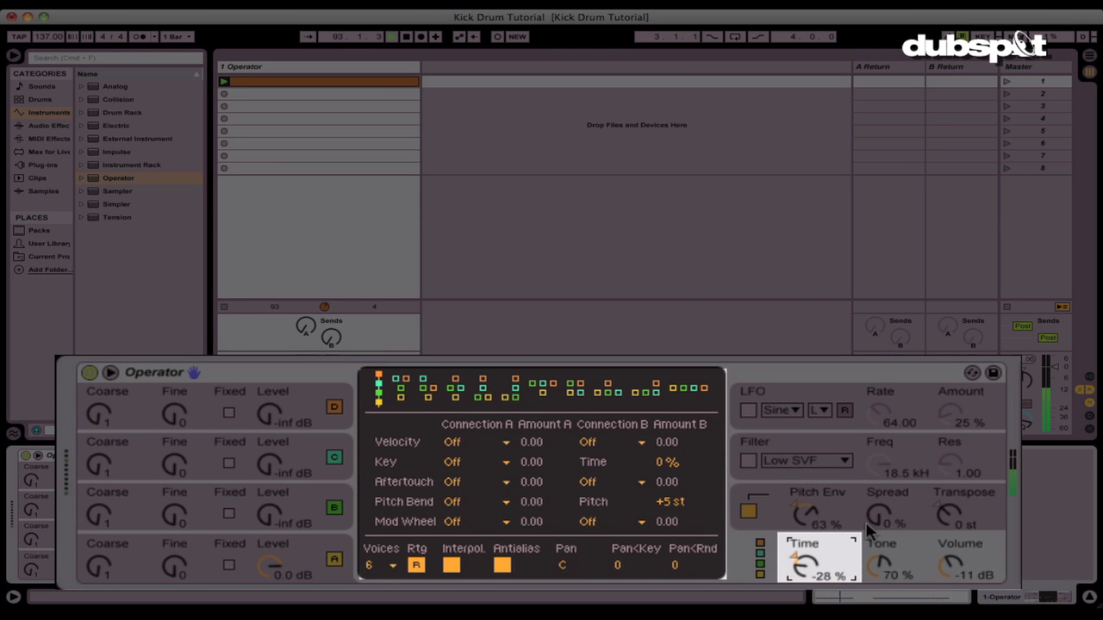
{"action": "left_click", "coordinate": [832, 526]}
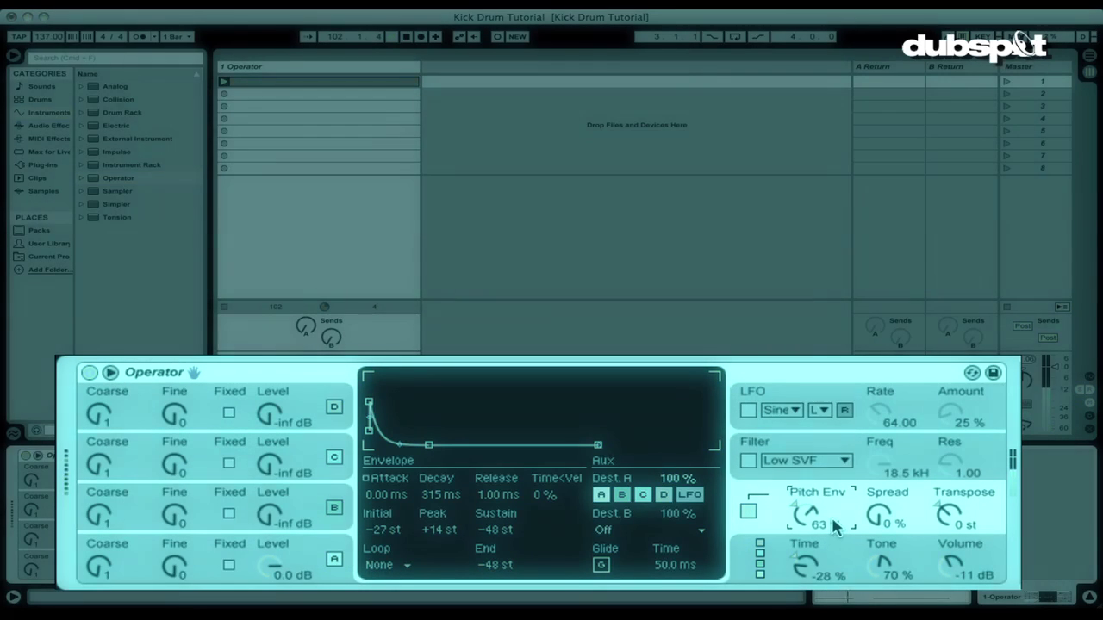
Raise oscillator B's level from -inf to about -7.3 dB as a sub layer
{"action": "left_click", "coordinate": [268, 515]}
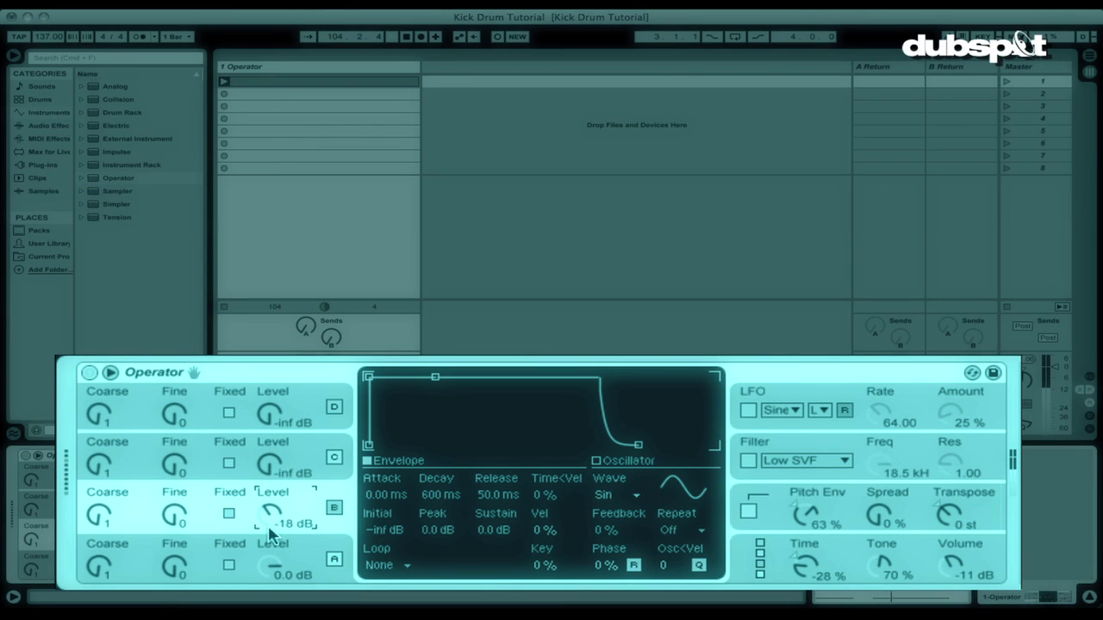
{"action": "left_click", "coordinate": [760, 545]}
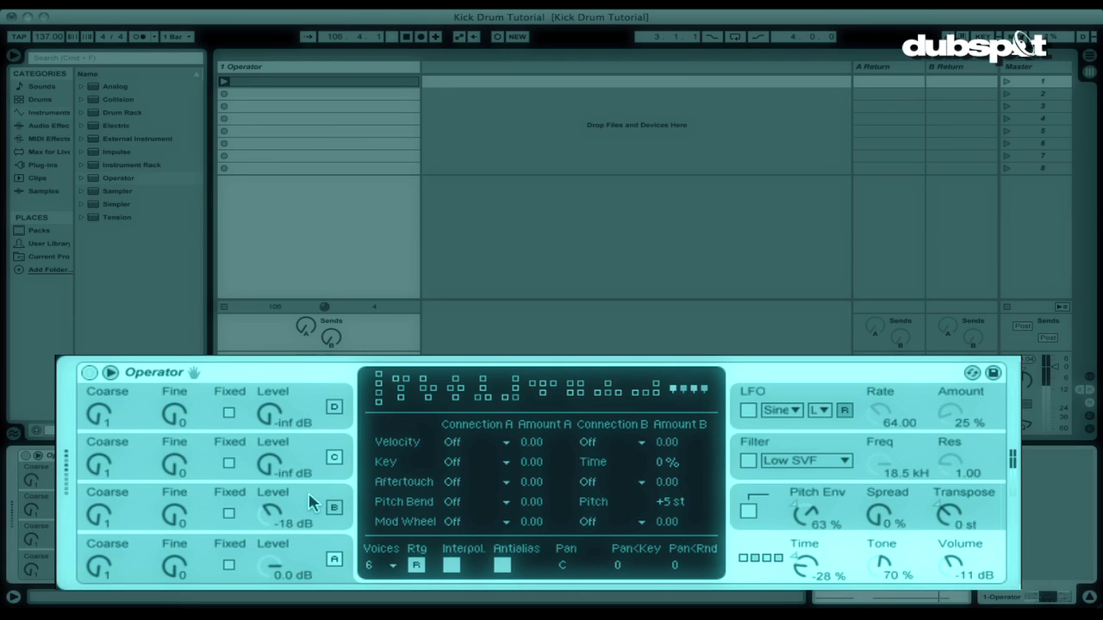
{"action": "left_click", "coordinate": [274, 508]}
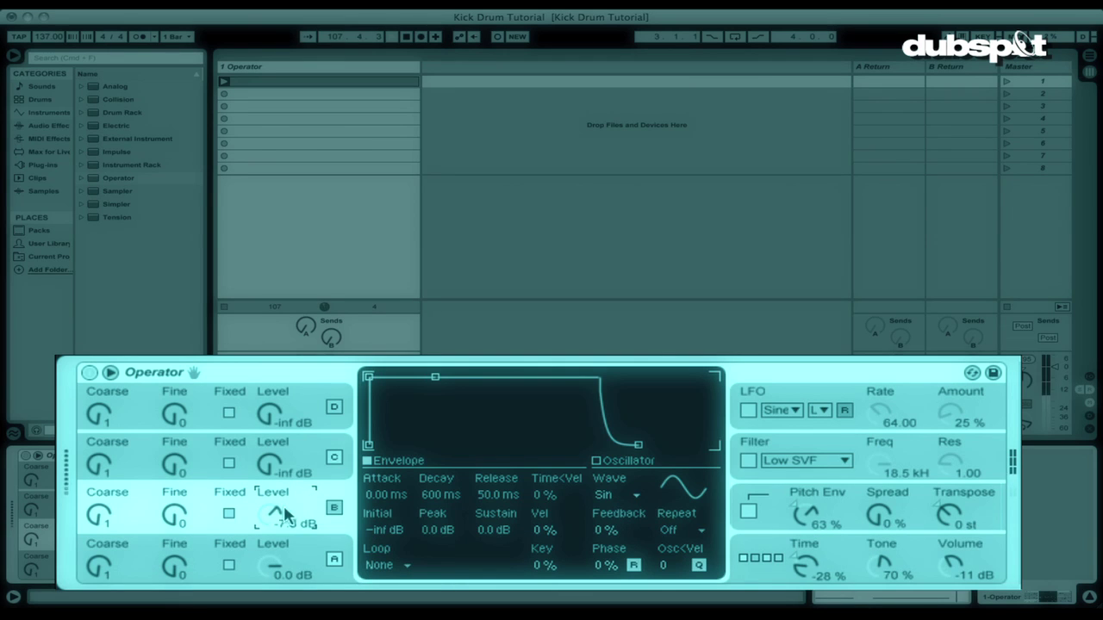